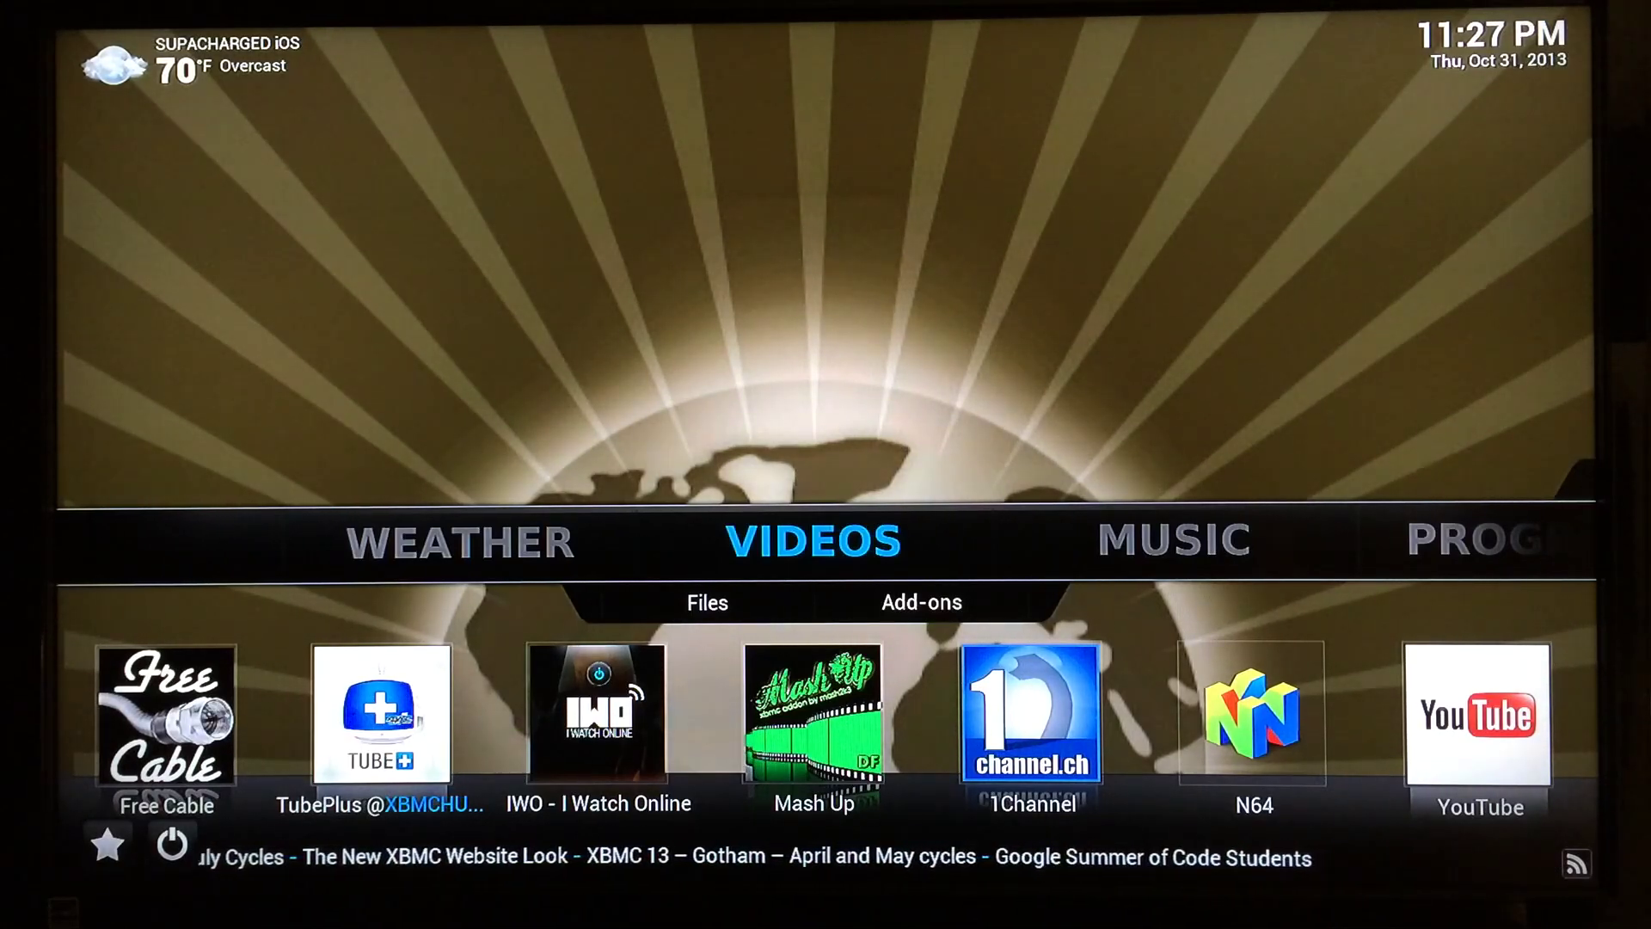
# Open the File manager from the System section of the home menu
pyautogui.press('Right')
pyautogui.press('Right')
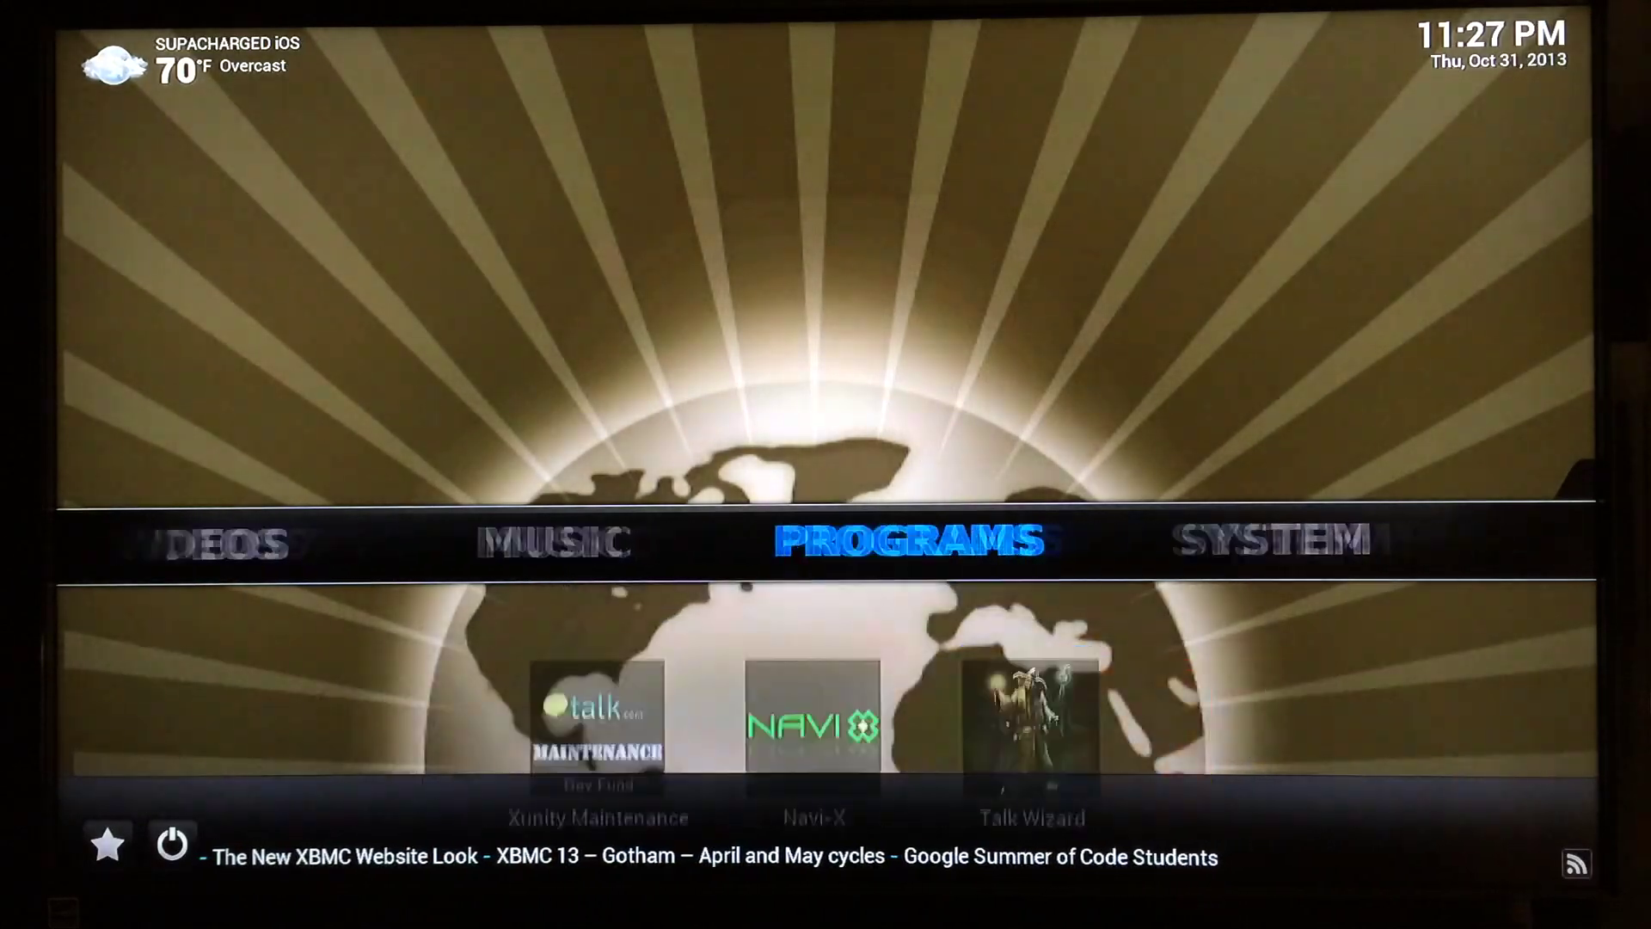
pyautogui.press('Right')
pyautogui.press('Down')
pyautogui.press('Right')
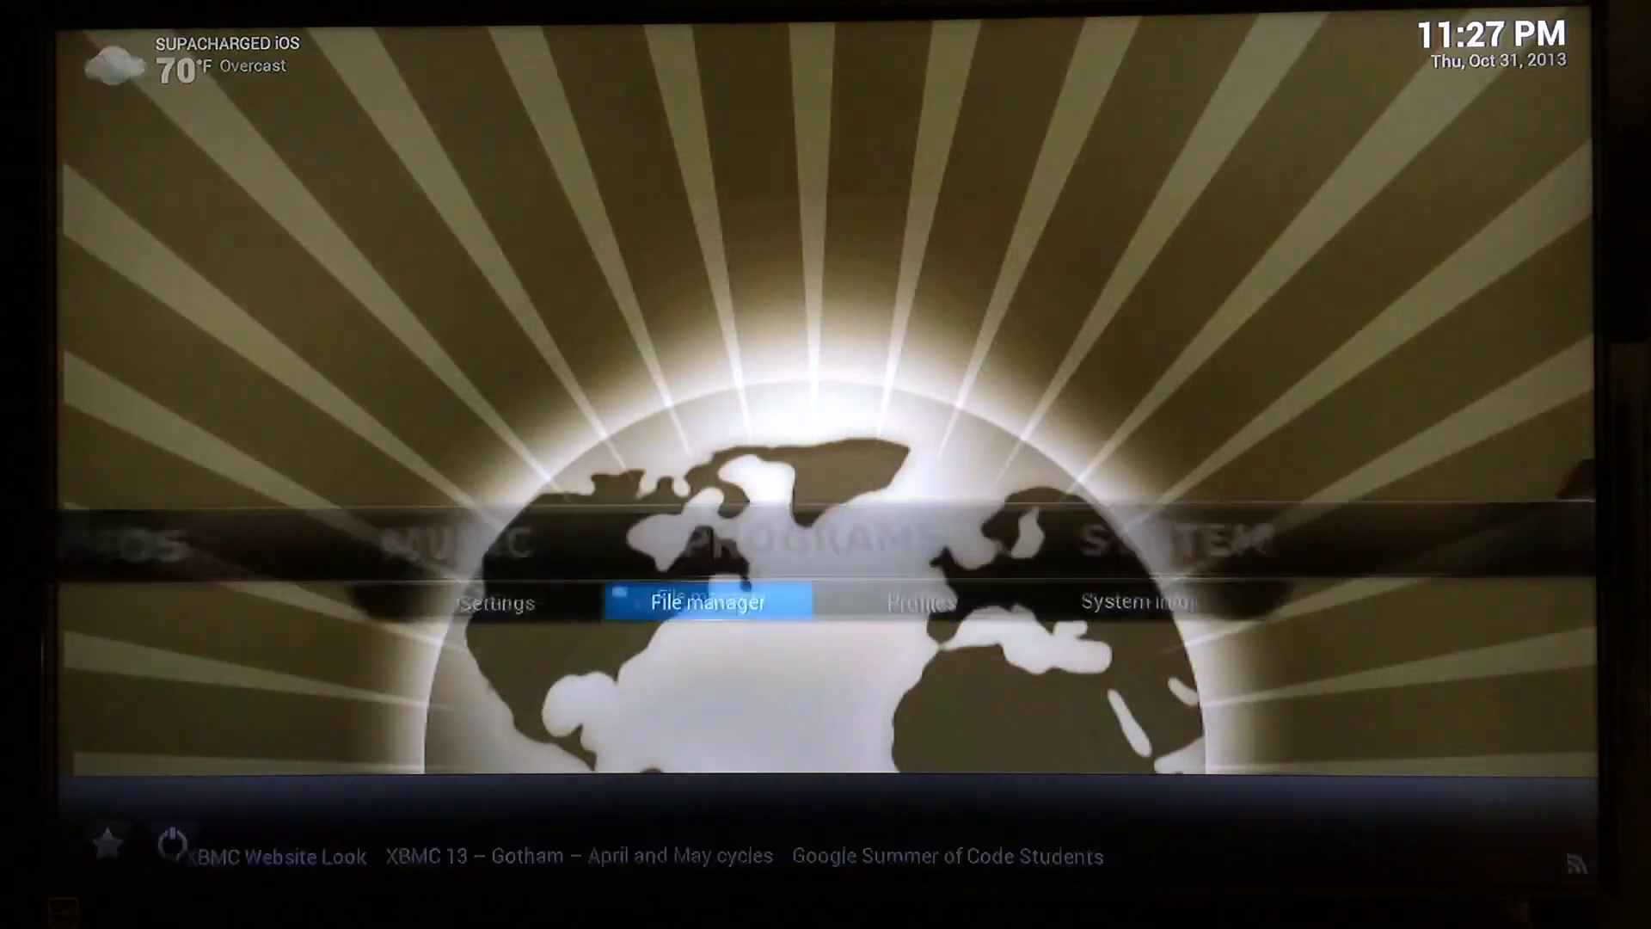
pyautogui.press('Return')
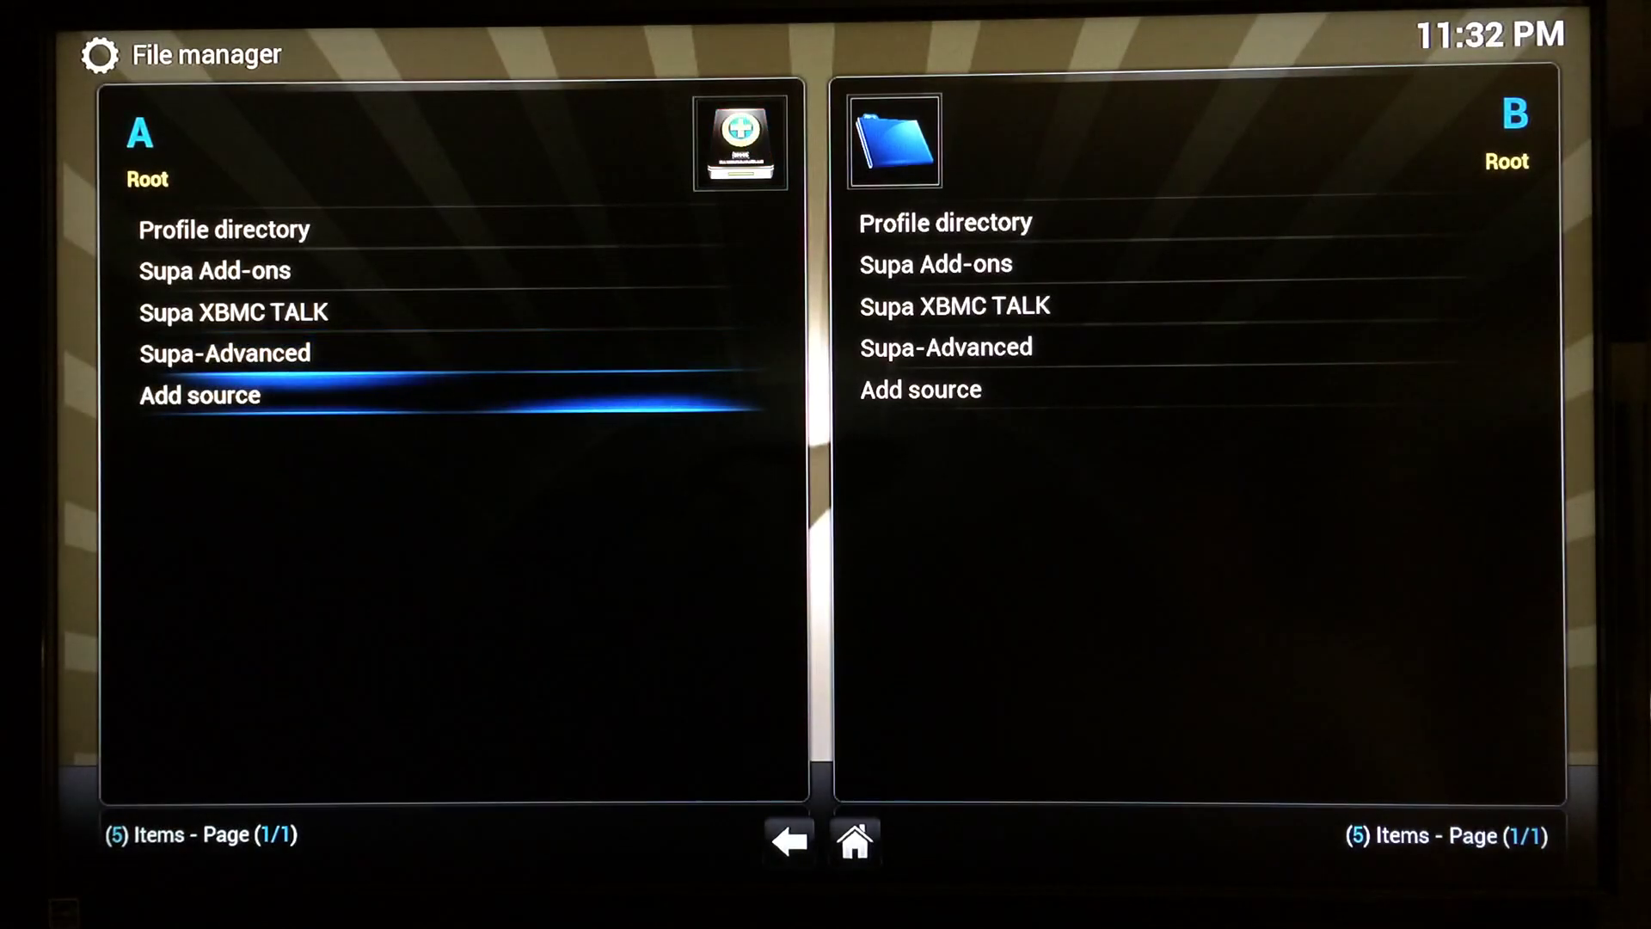
pyautogui.click(255, 396)
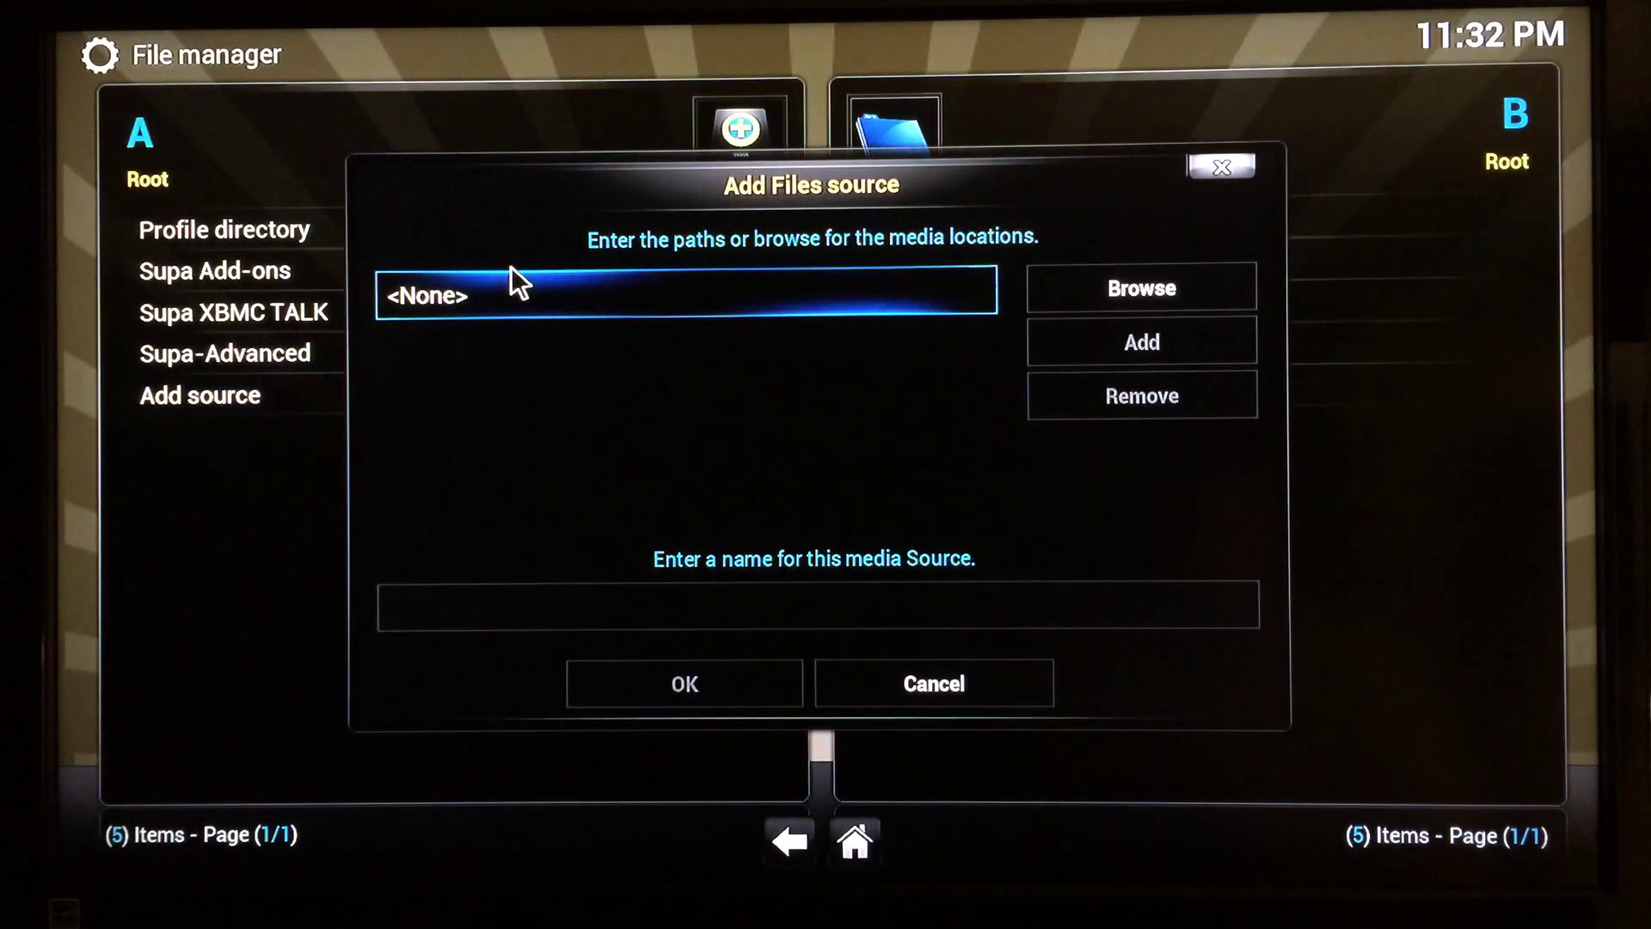
pyautogui.click(520, 295)
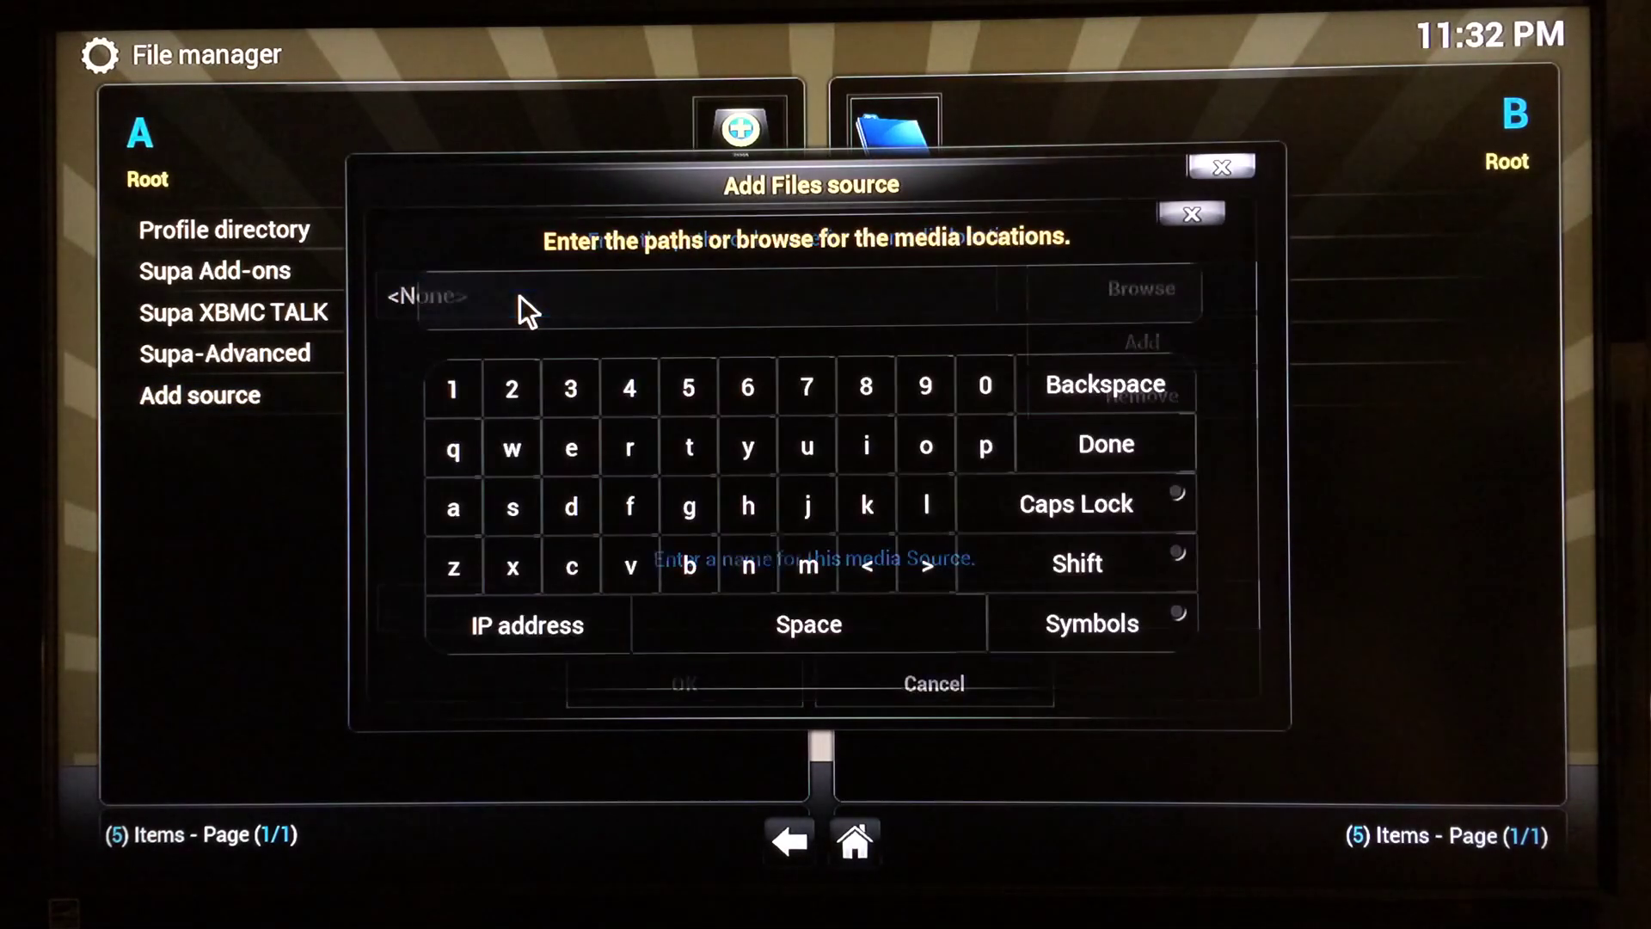
pyautogui.write('http://xfinity.xunitytalk.com')
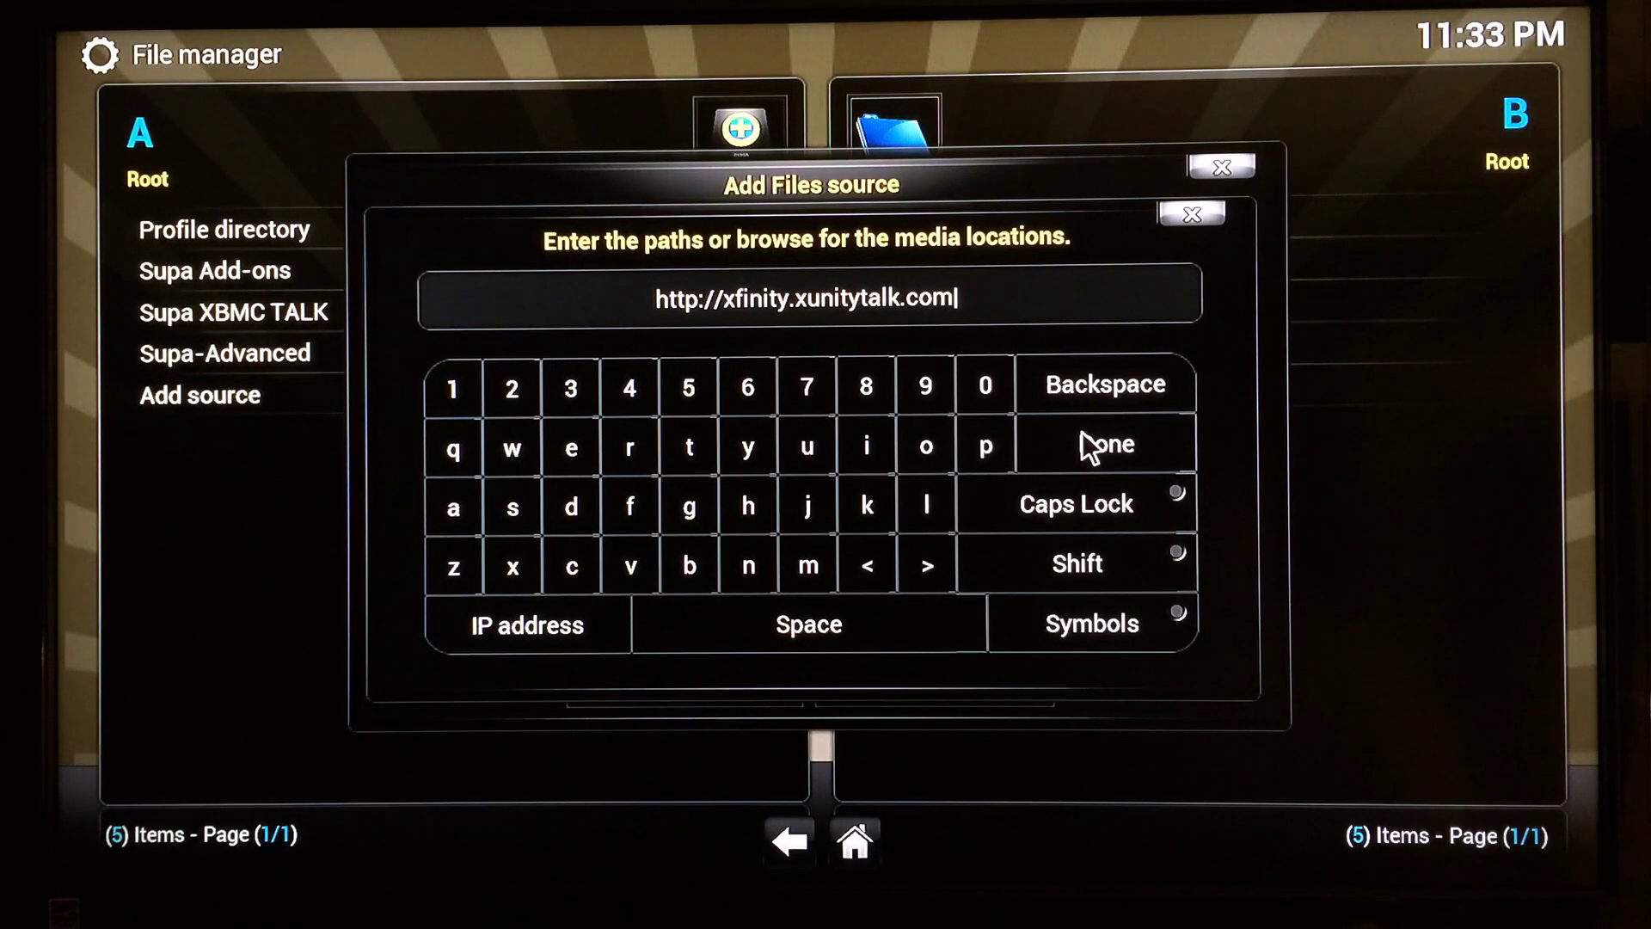
pyautogui.click(1082, 432)
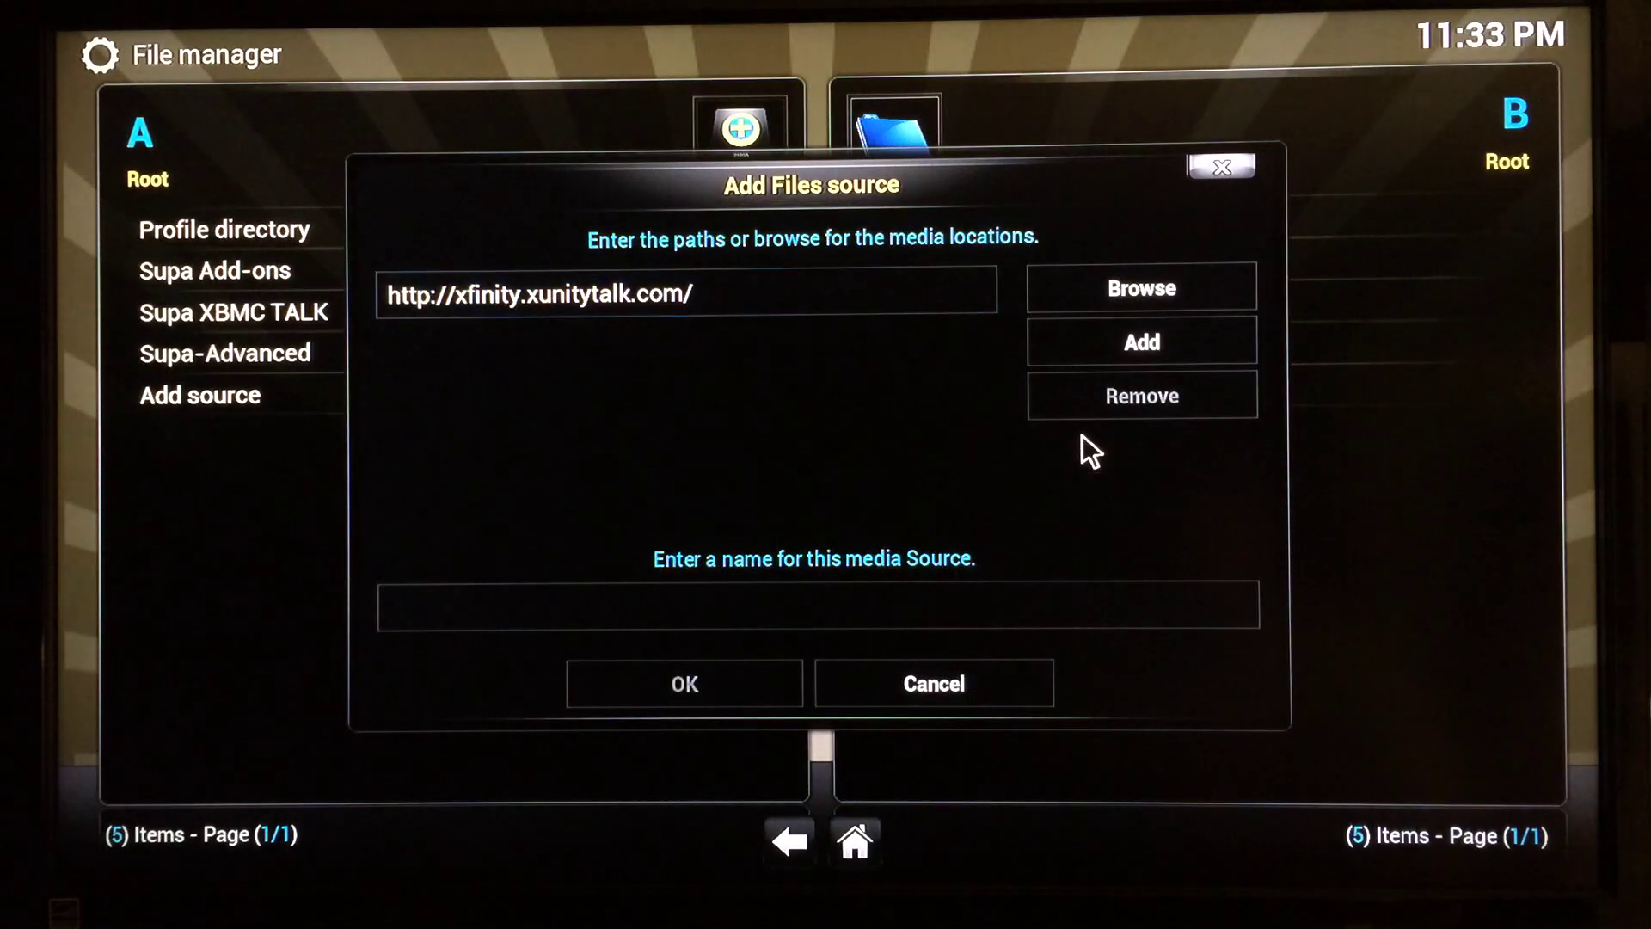
pyautogui.click(813, 598)
pyautogui.write('supa u')
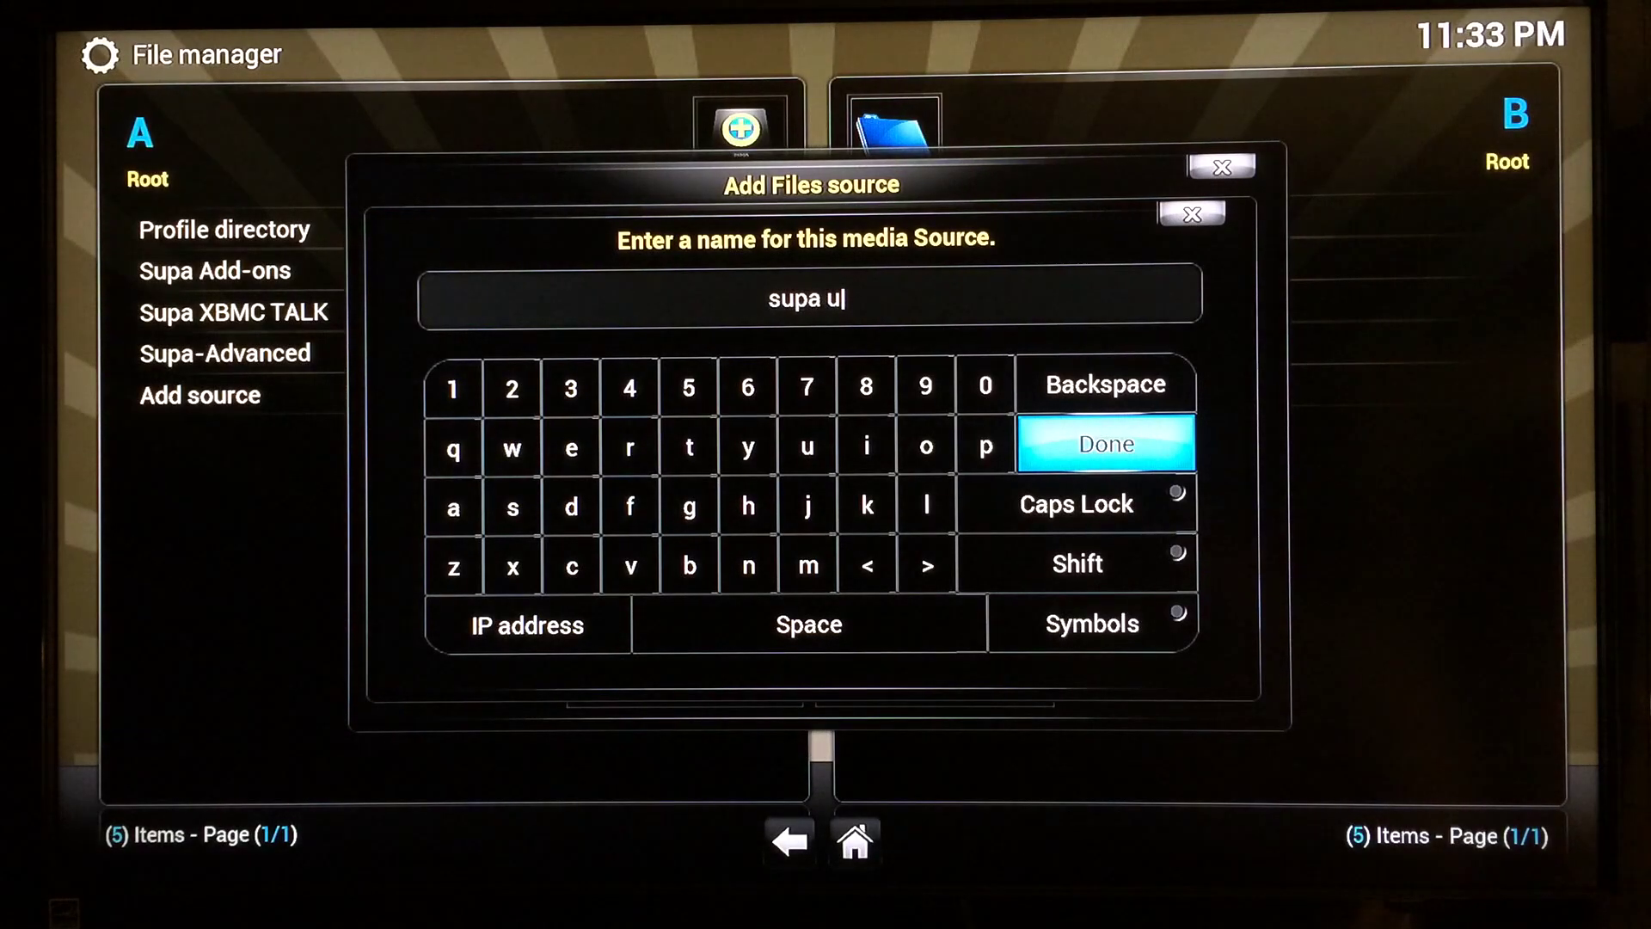
pyautogui.write('nity')
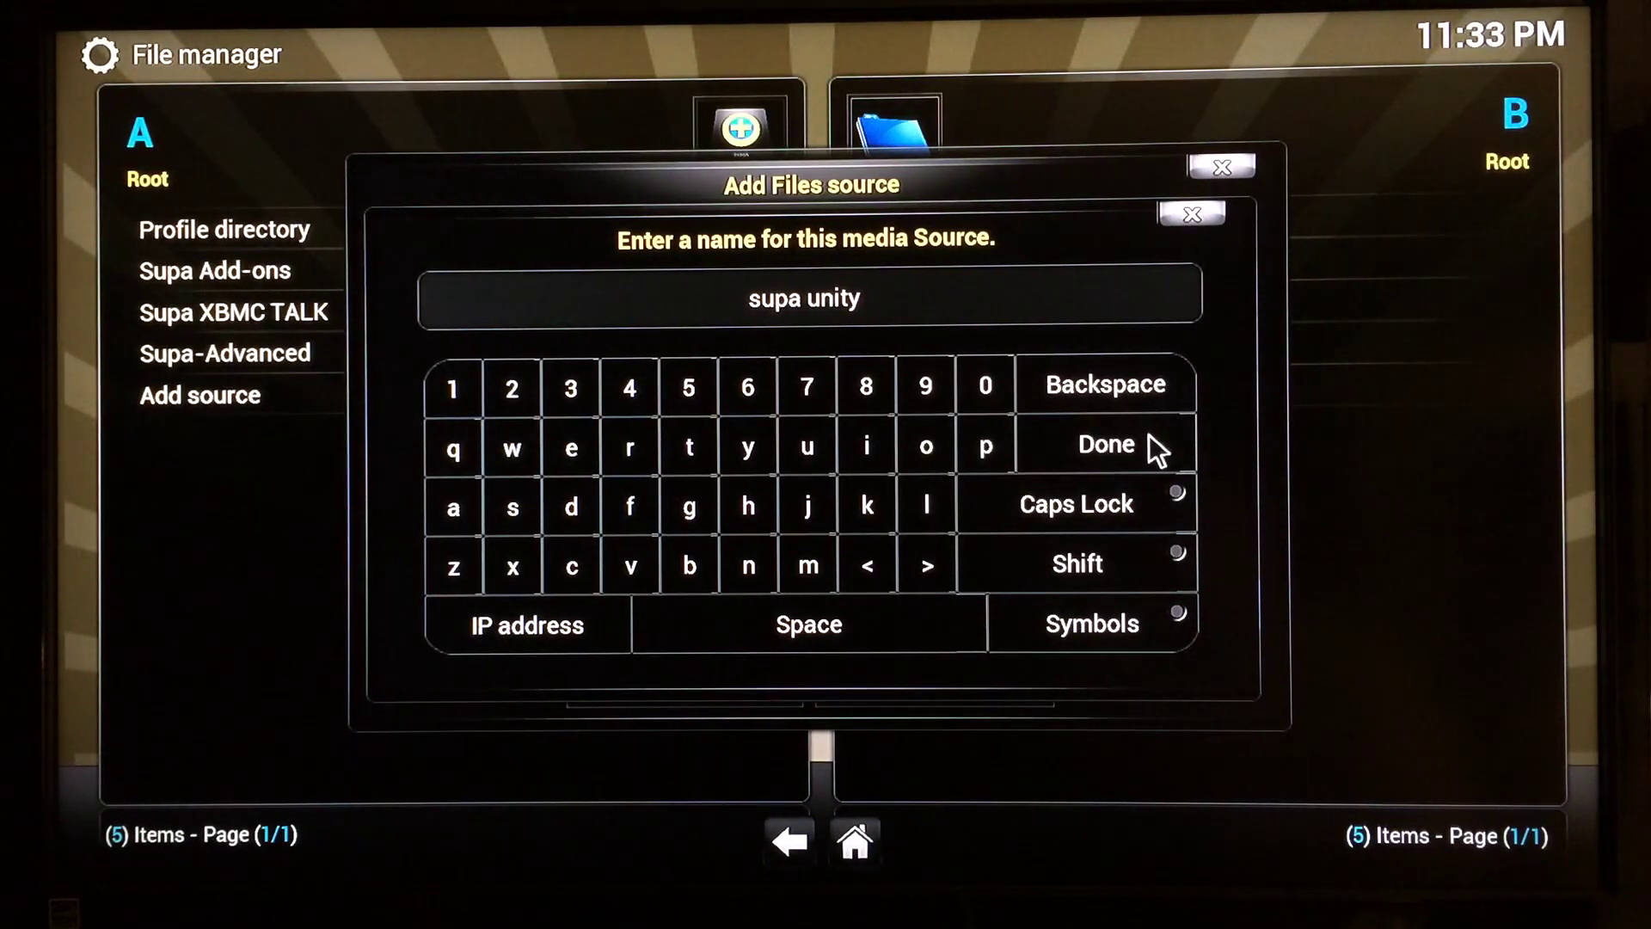
pyautogui.click(1157, 450)
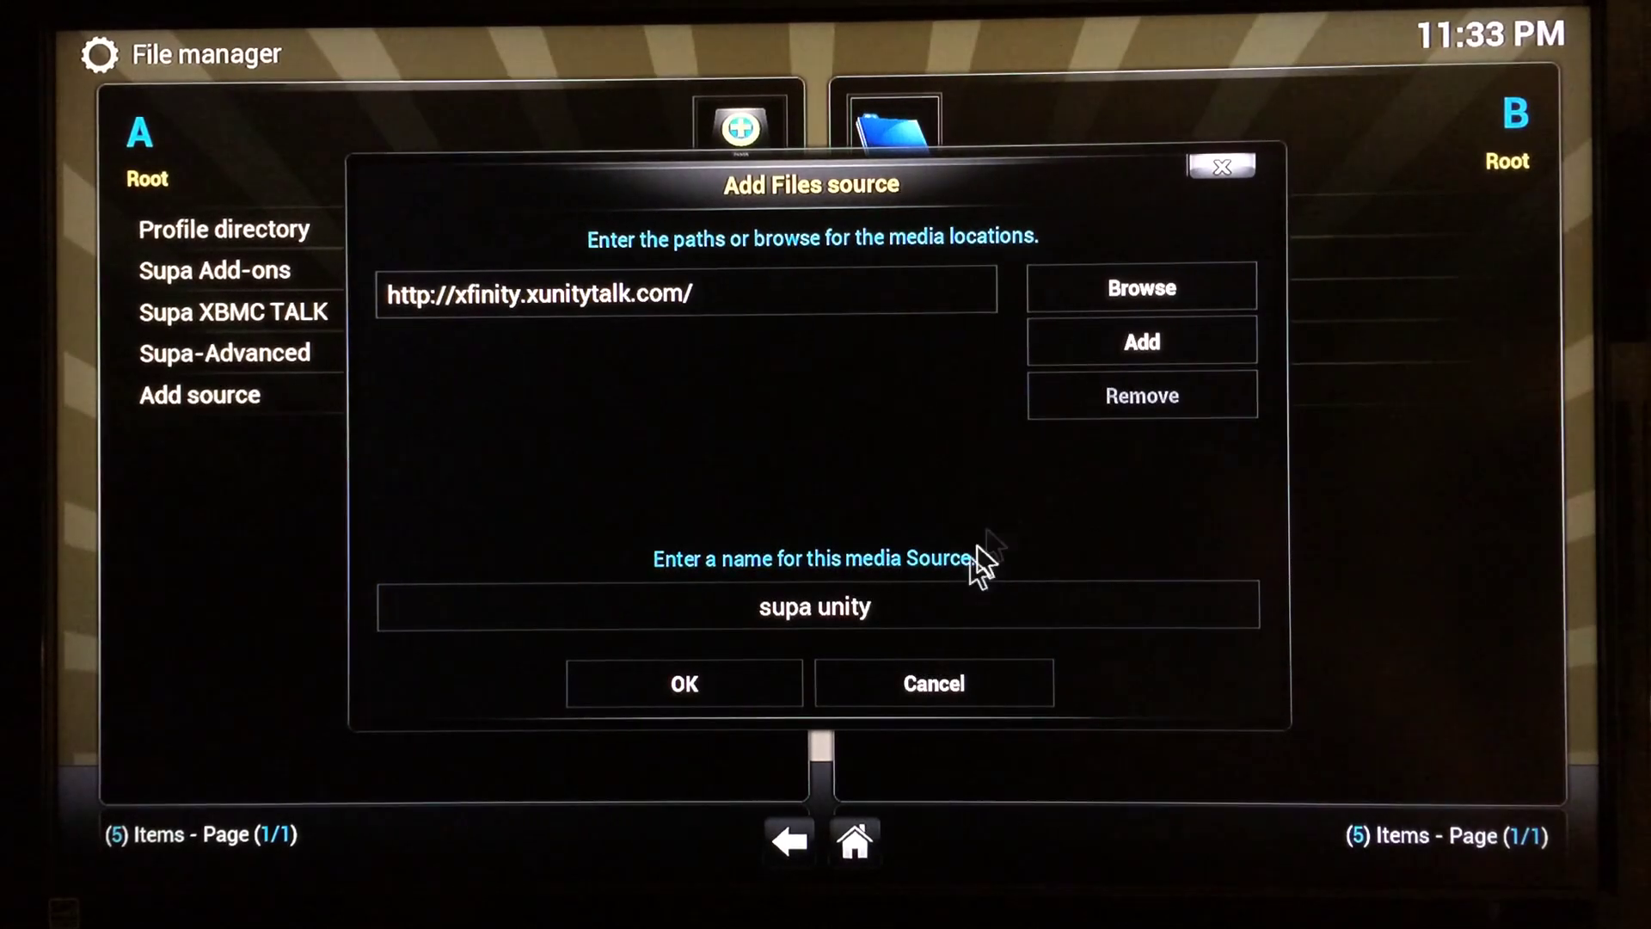
pyautogui.click(707, 672)
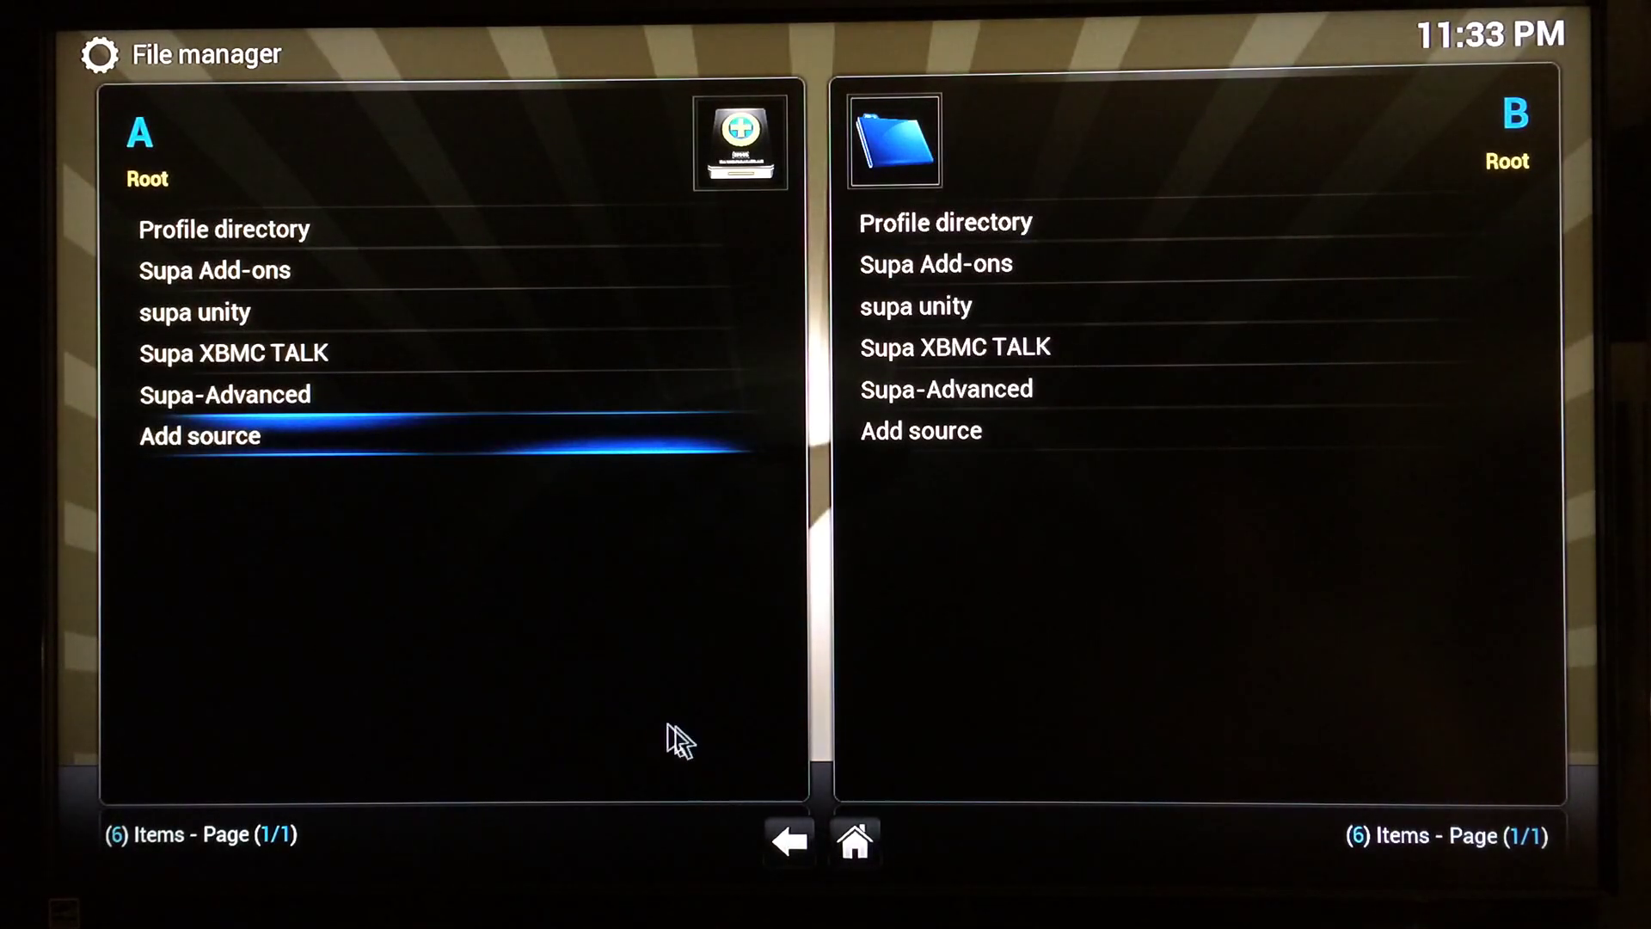
pyautogui.click(856, 847)
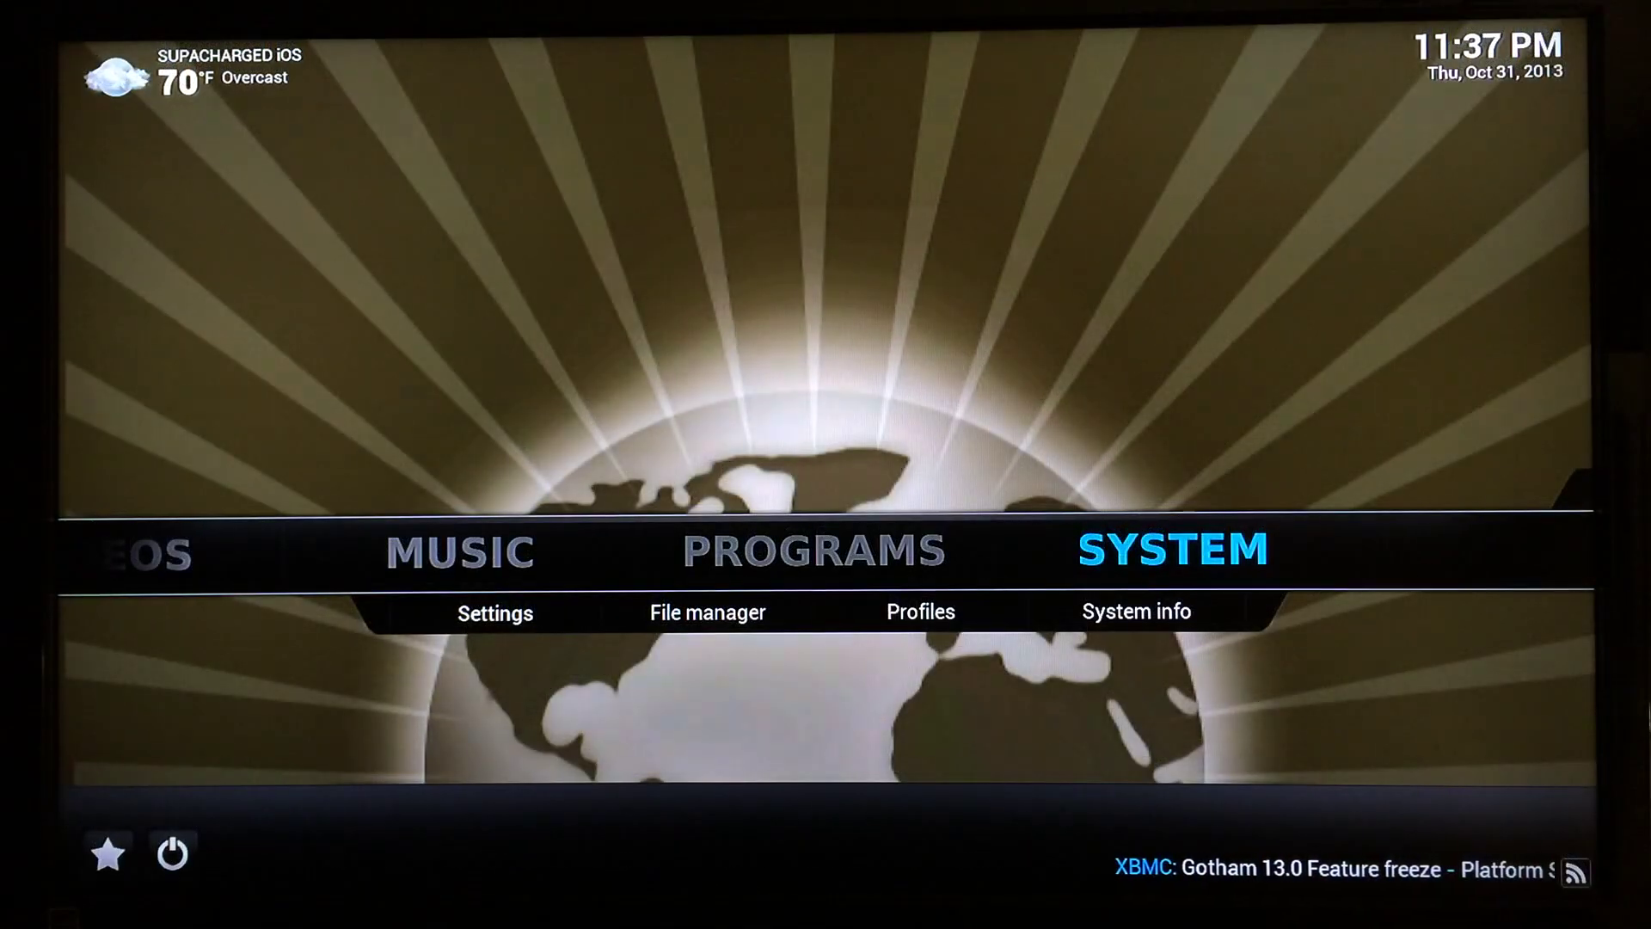
# Open Settings > Add-ons > Install from zip file and highlight the supa unity source
pyautogui.press('Down')
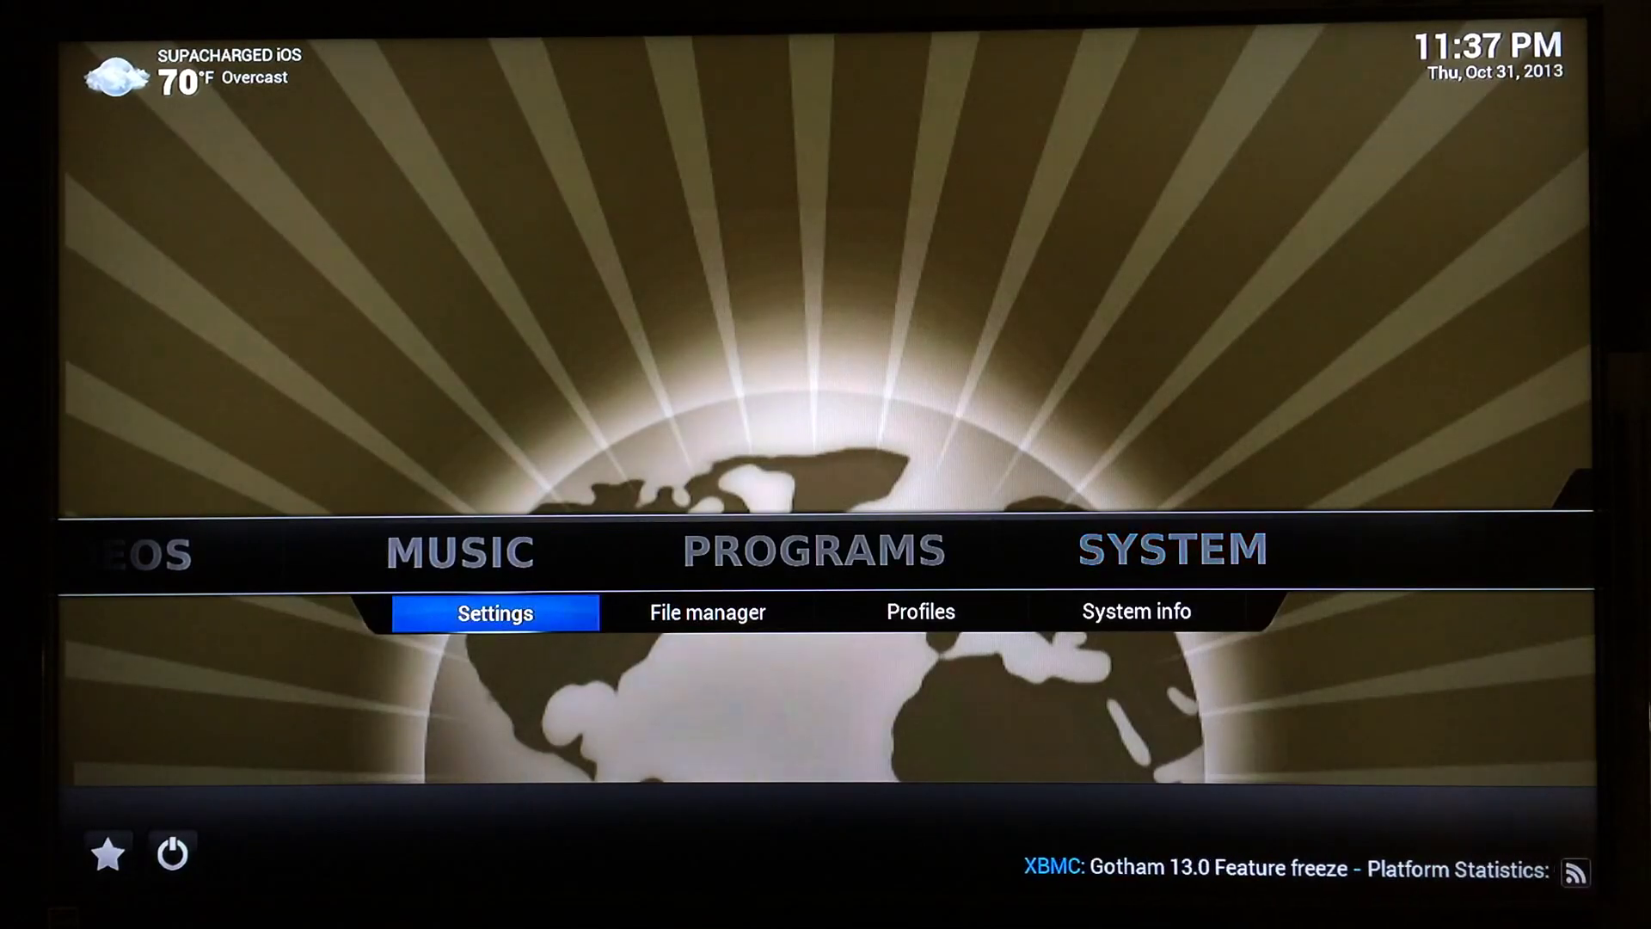
pyautogui.press('Return')
pyautogui.press('Return')
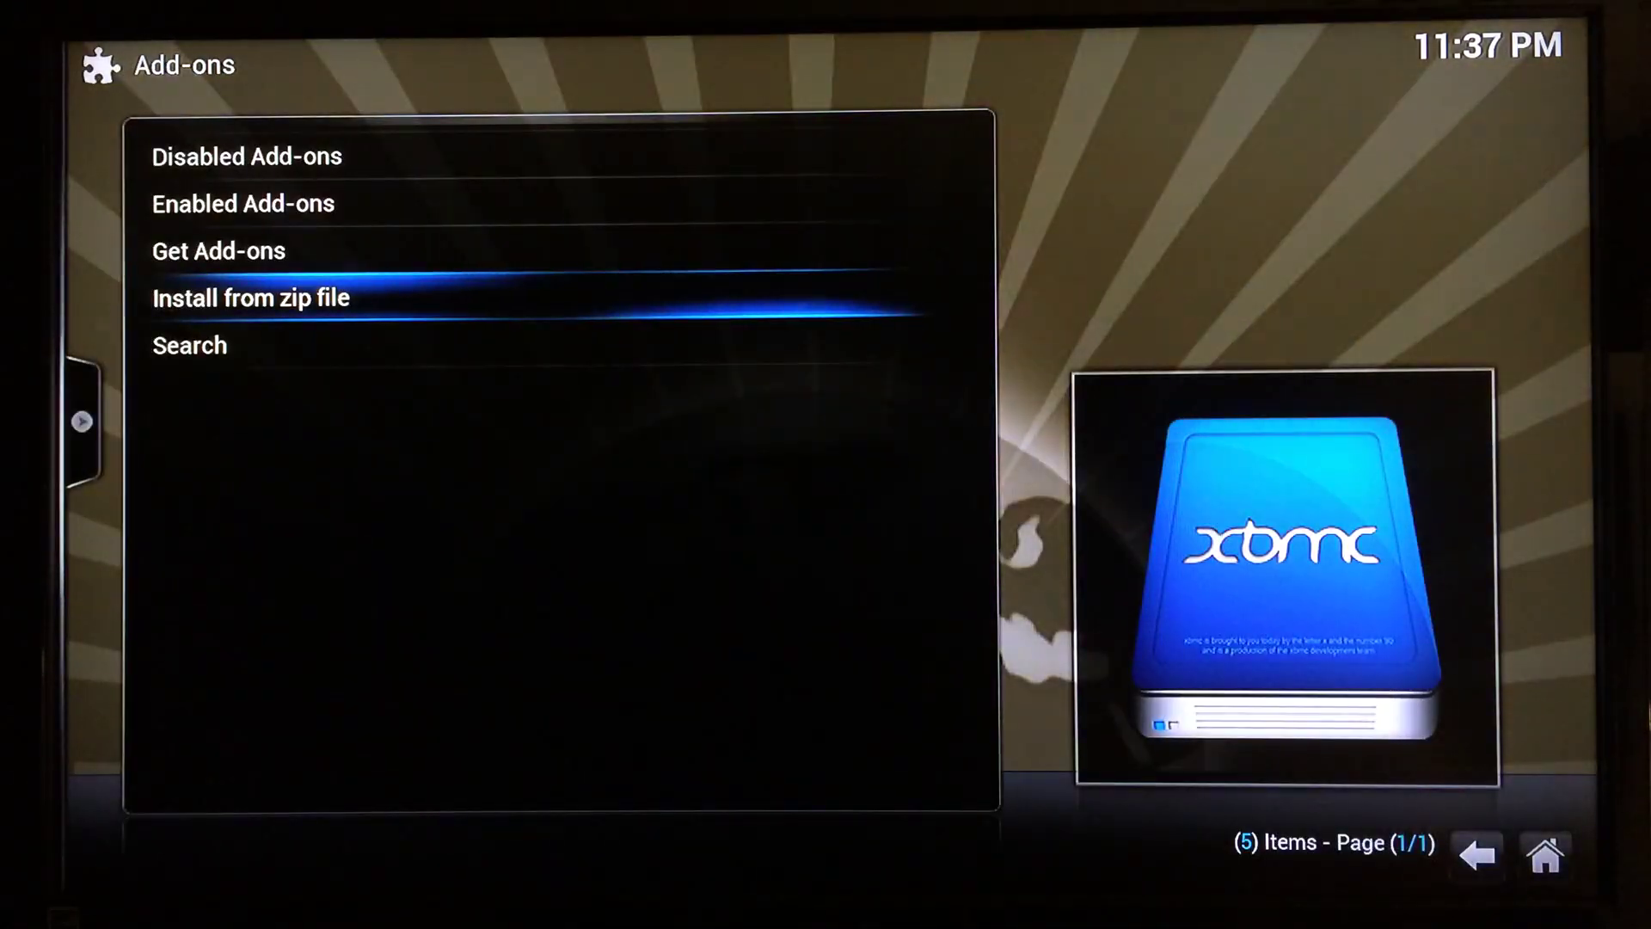
pyautogui.press('Return')
pyautogui.press('Down')
pyautogui.press('Down')
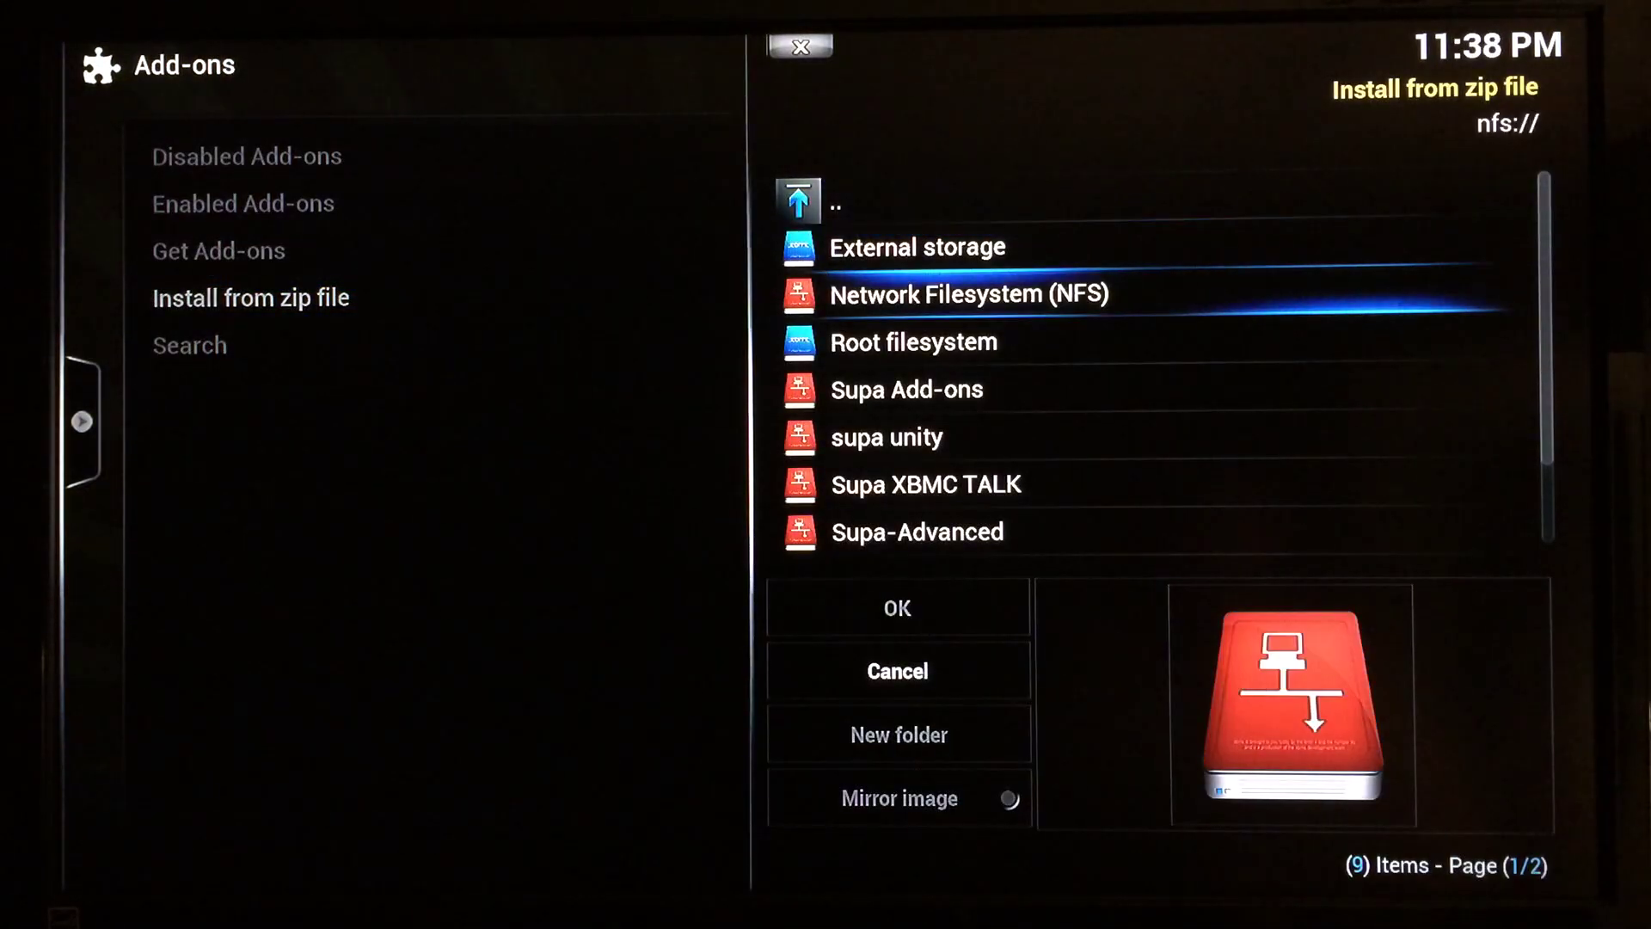
pyautogui.press('Down')
pyautogui.press('Down')
pyautogui.press('Down')
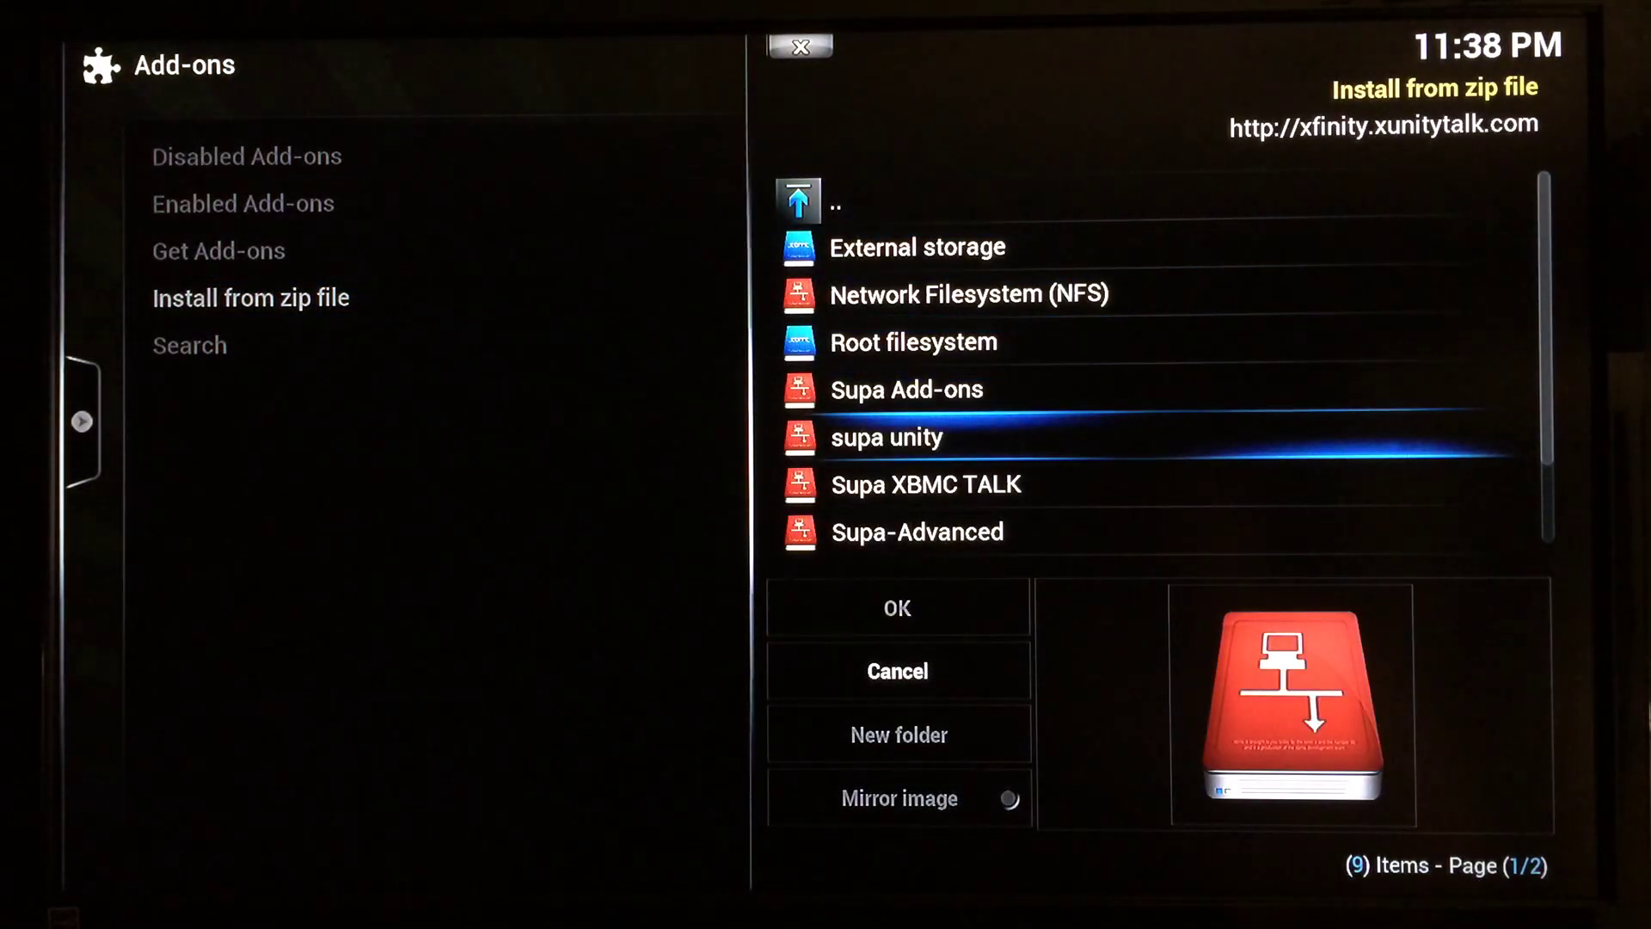
# Open the supa unity source and its repository folder
pyautogui.press('Return')
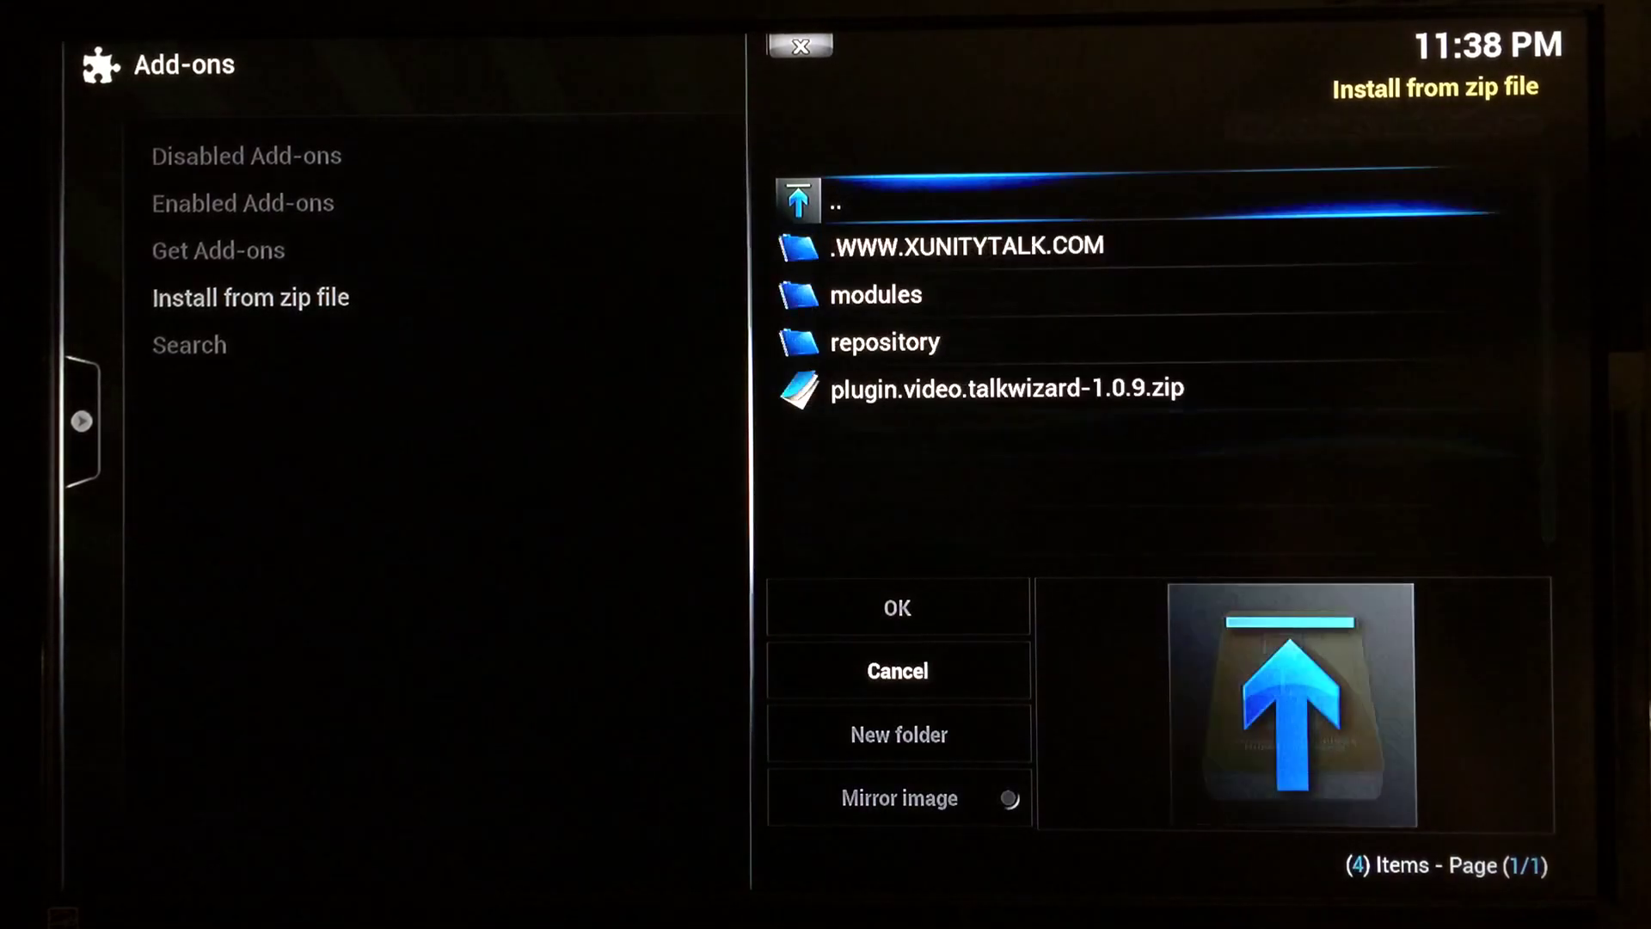
pyautogui.press('Down')
pyautogui.press('Down')
pyautogui.press('Down')
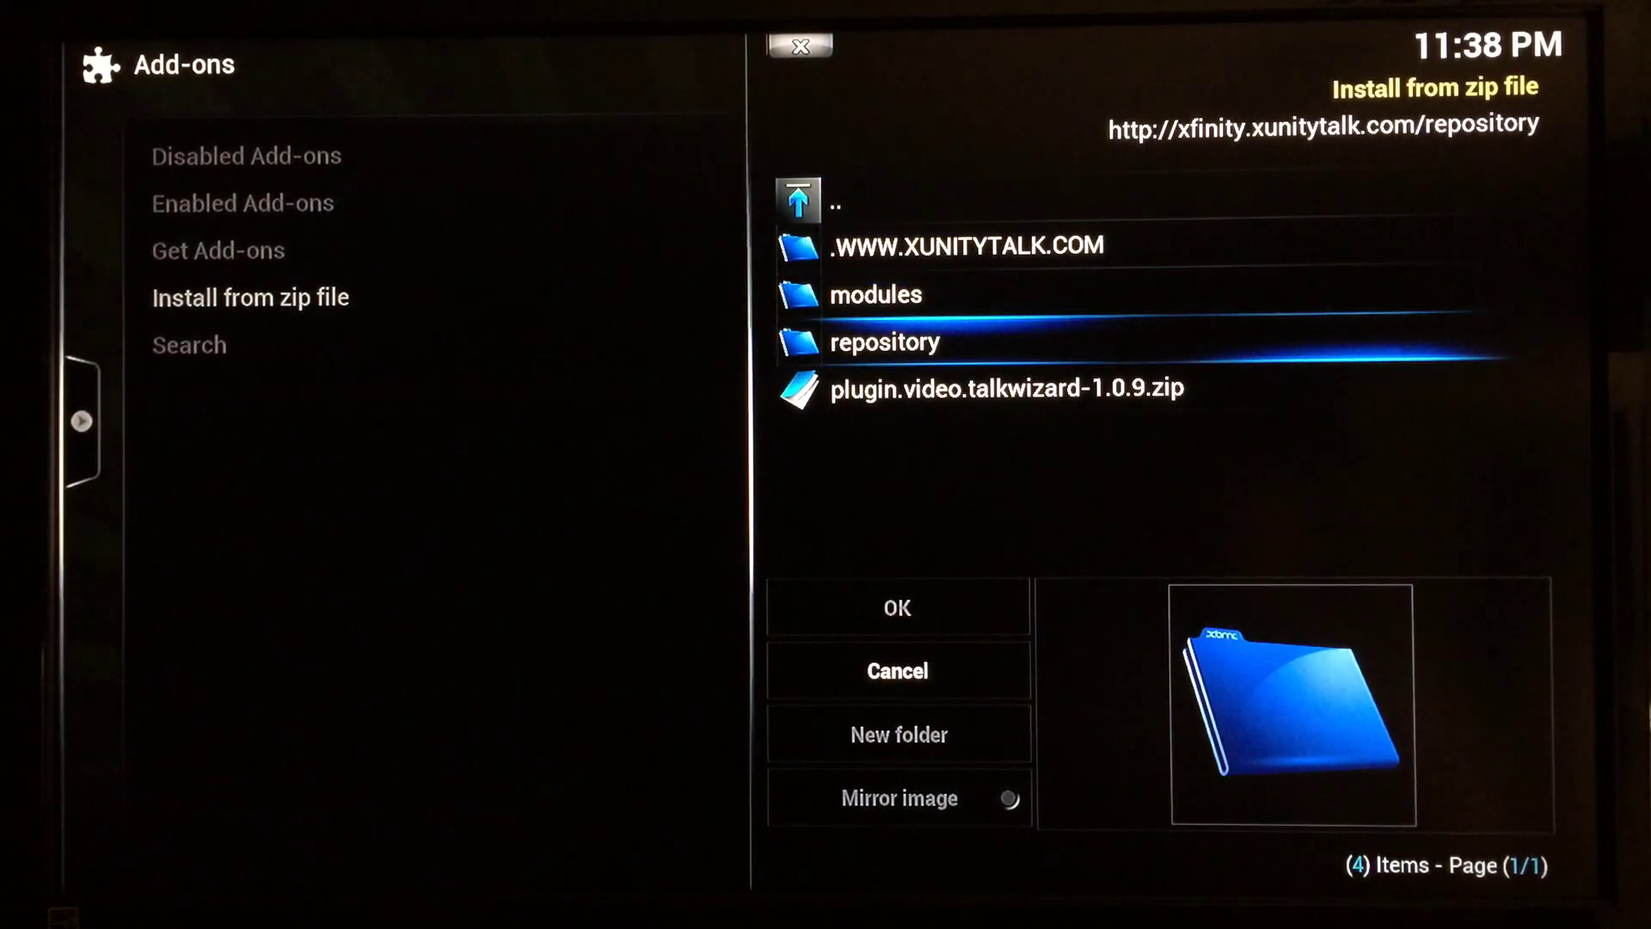
pyautogui.press('Down')
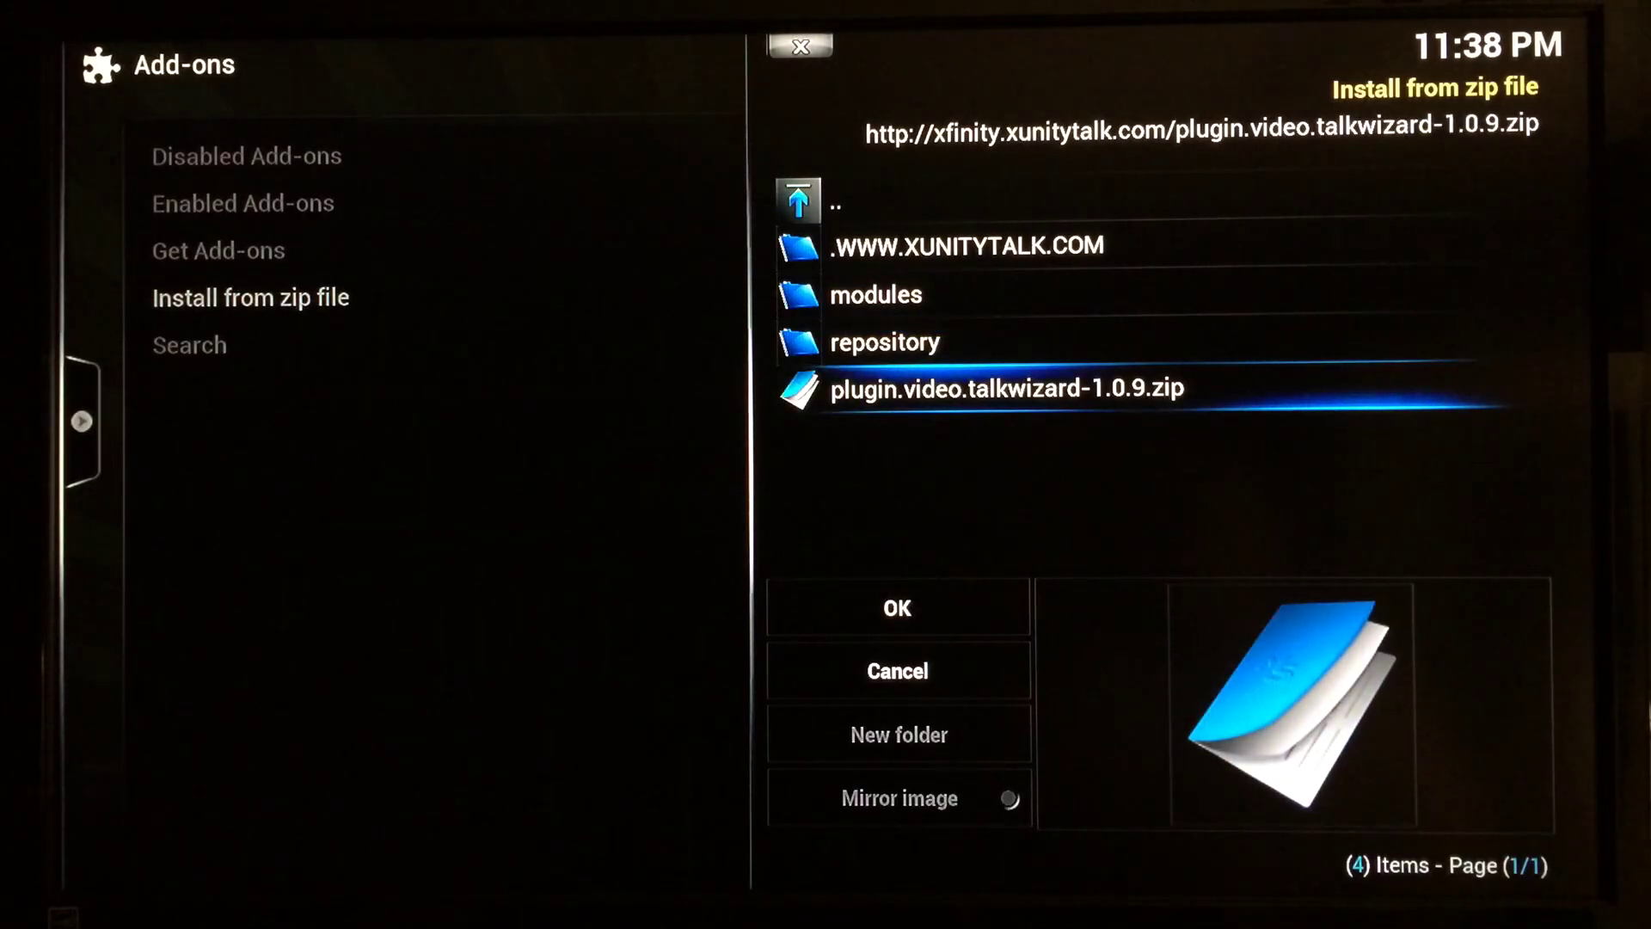
pyautogui.press('Up')
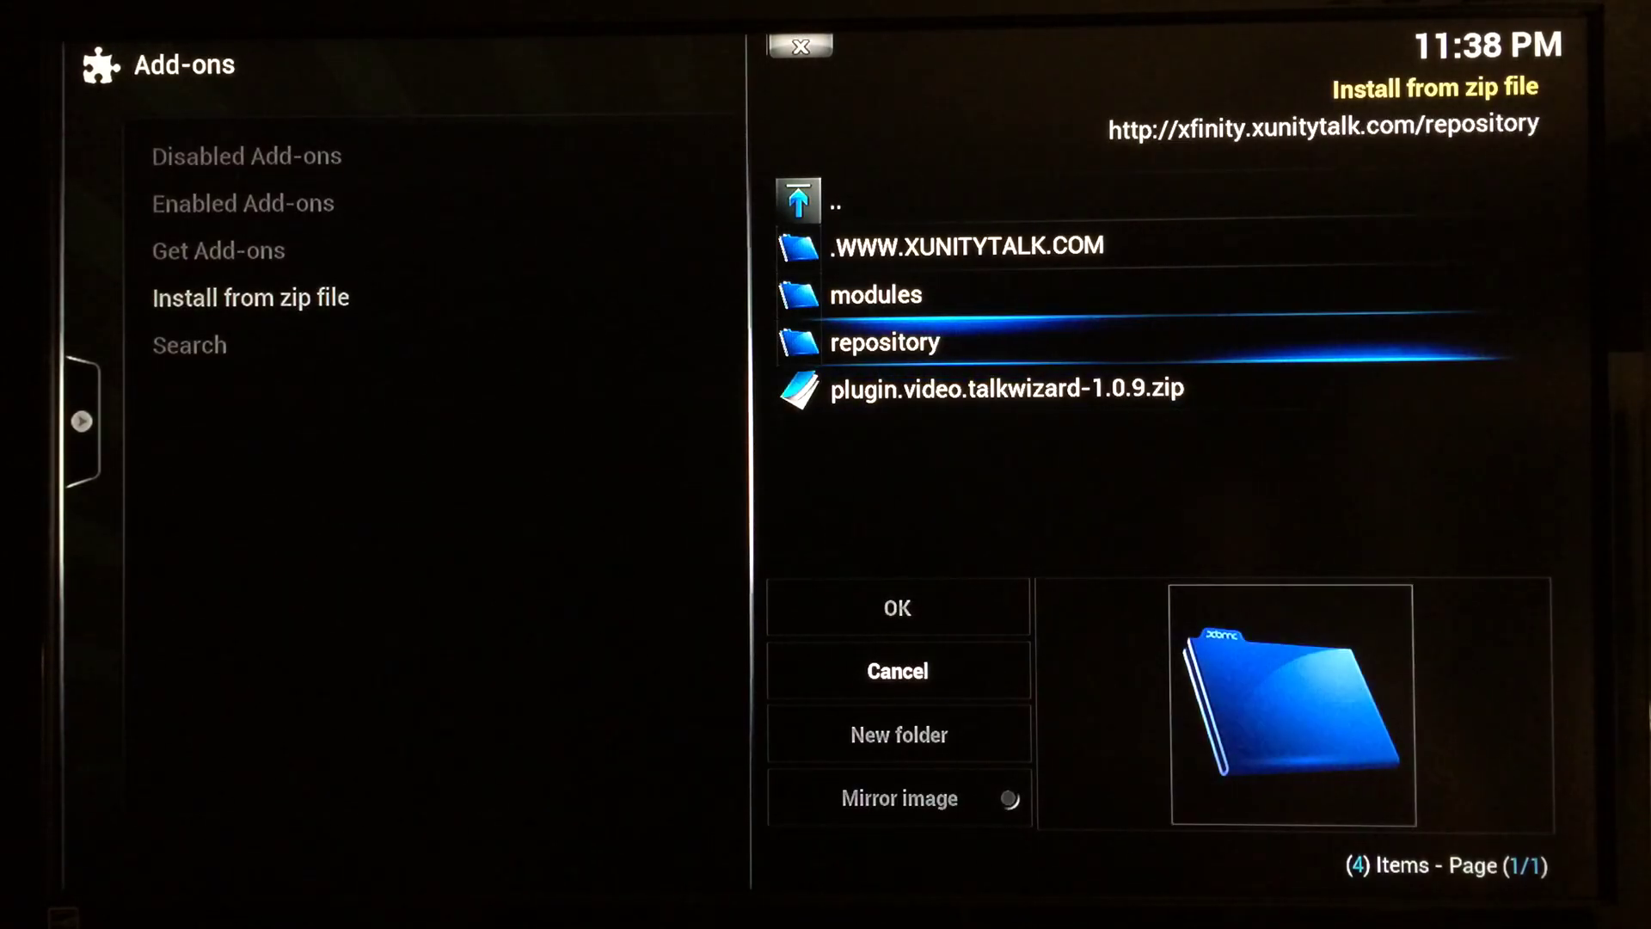
pyautogui.press('Return')
# Scroll the zip list past Mash2k3.zip and Sparetime.zip to The-One.zip
pyautogui.press('Down')
pyautogui.press('Down')
pyautogui.press('Down')
pyautogui.press('Down')
pyautogui.press('Down')
pyautogui.press('Down')
pyautogui.press('Down')
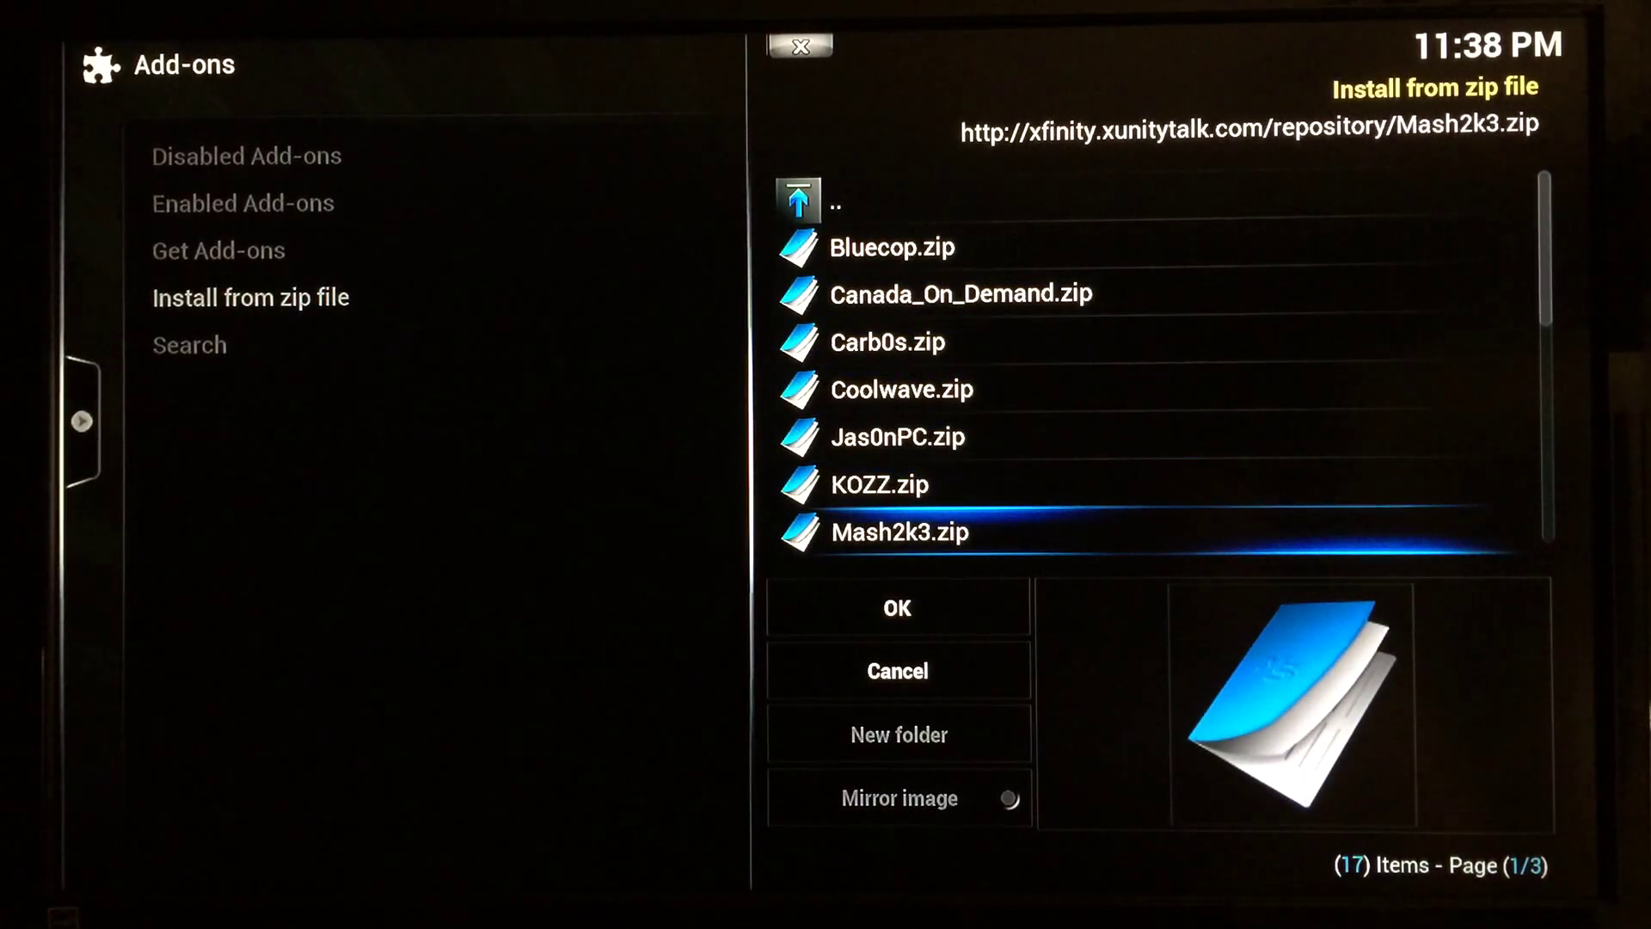
pyautogui.press('Down')
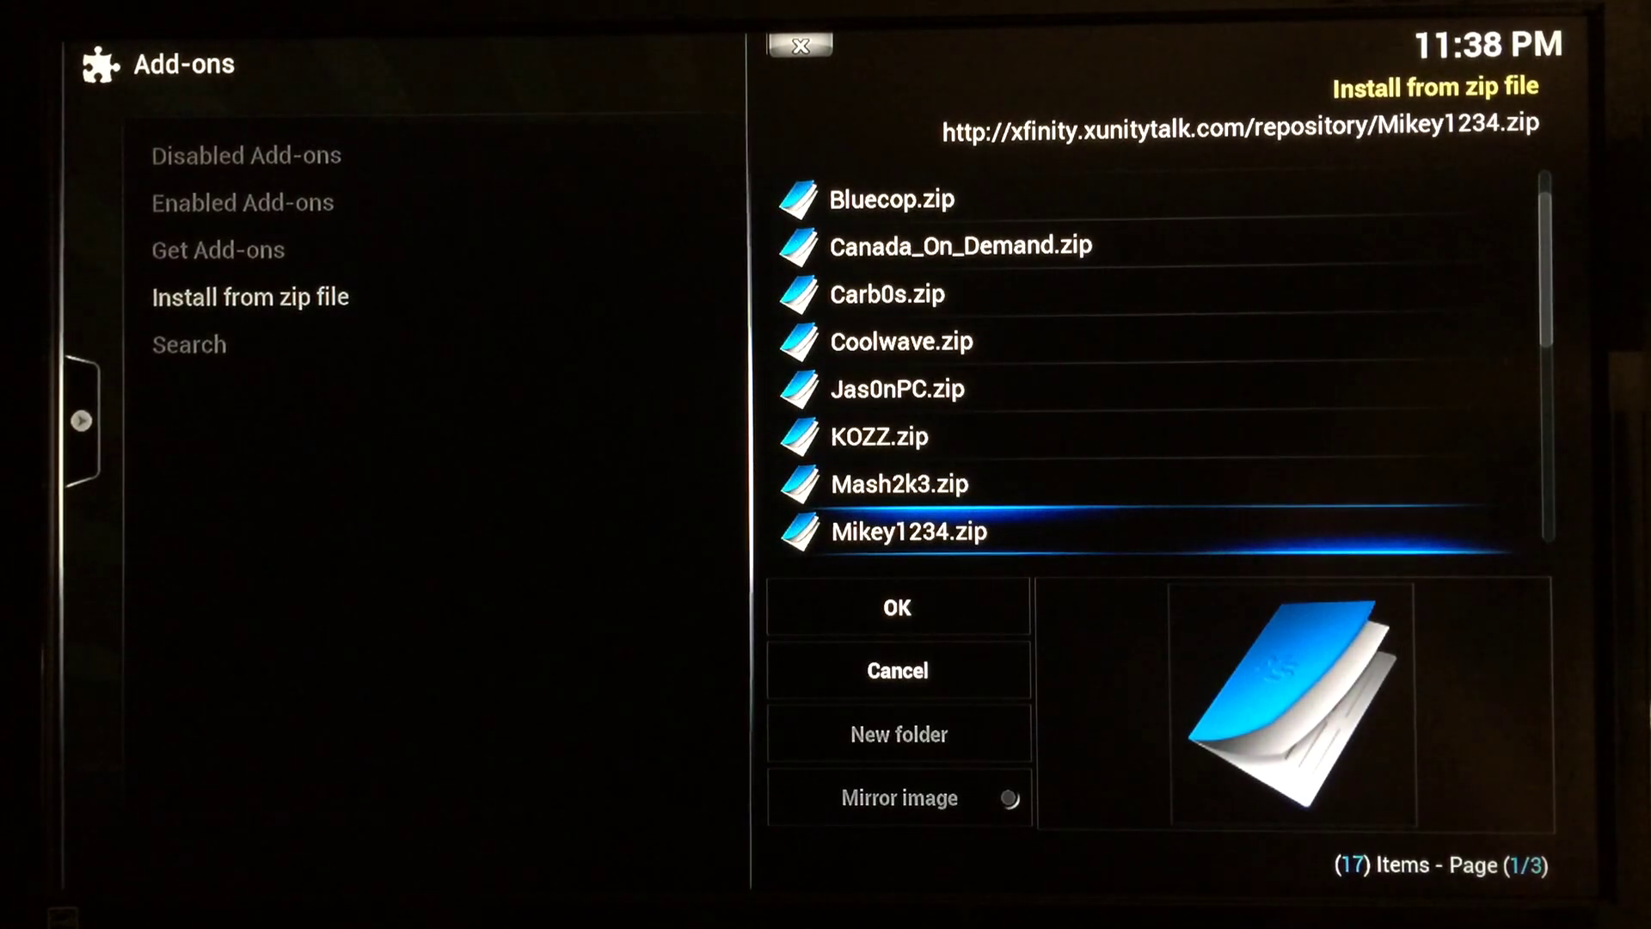
pyautogui.press('Down')
pyautogui.press('Down')
pyautogui.press('Down')
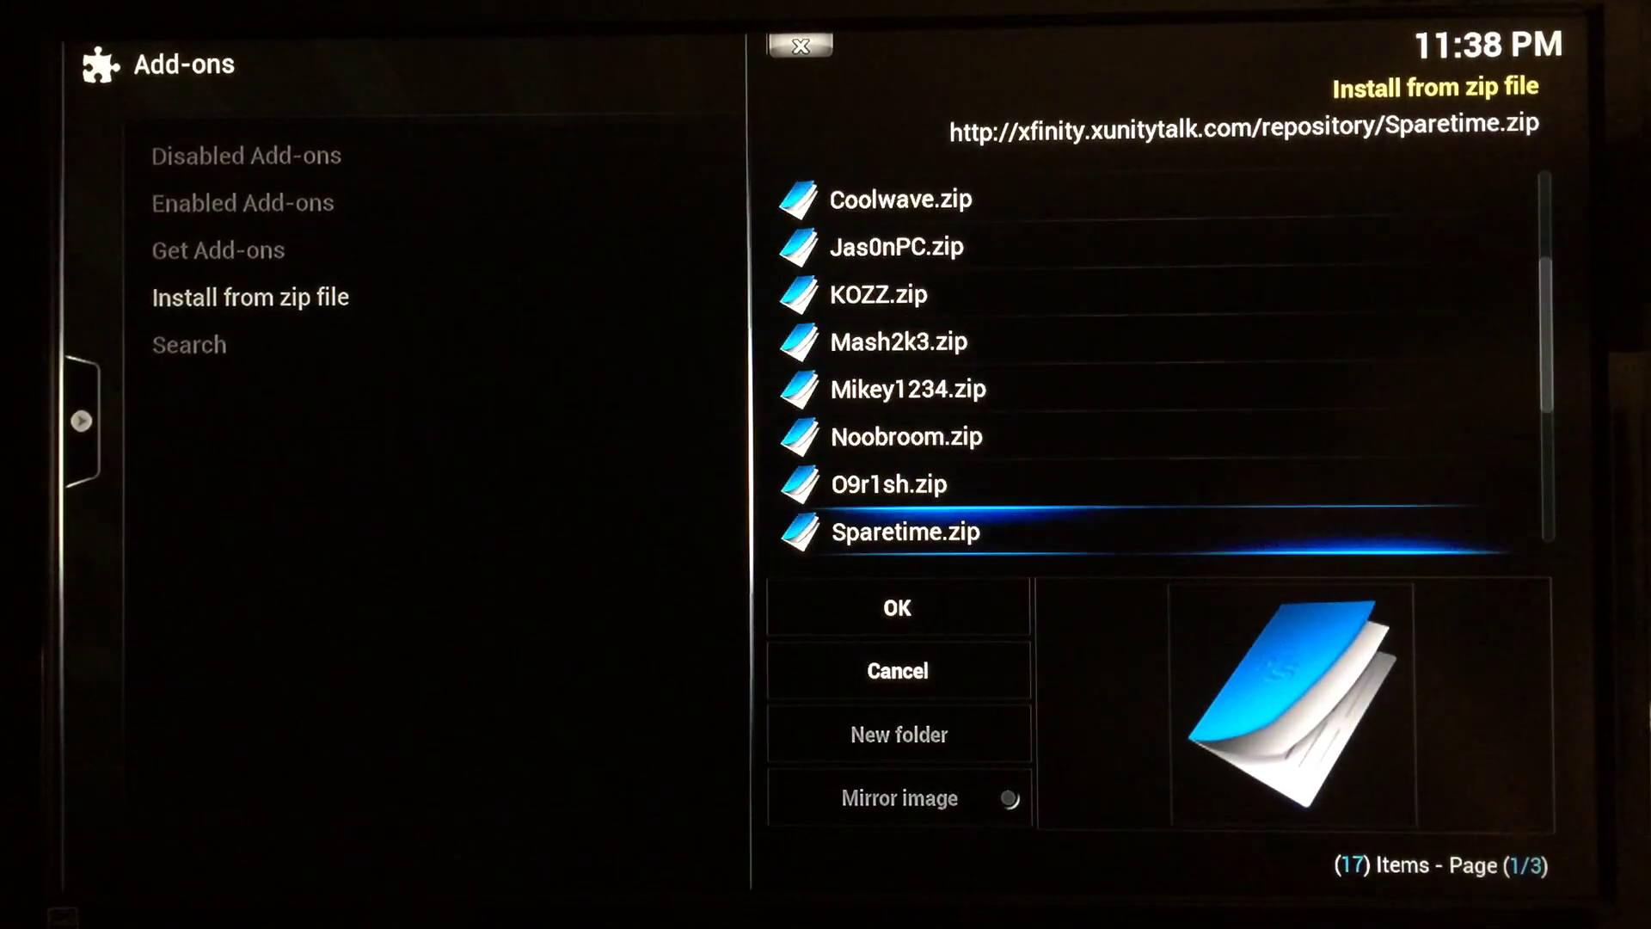
pyautogui.press('Down')
pyautogui.press('Down')
pyautogui.press('Down')
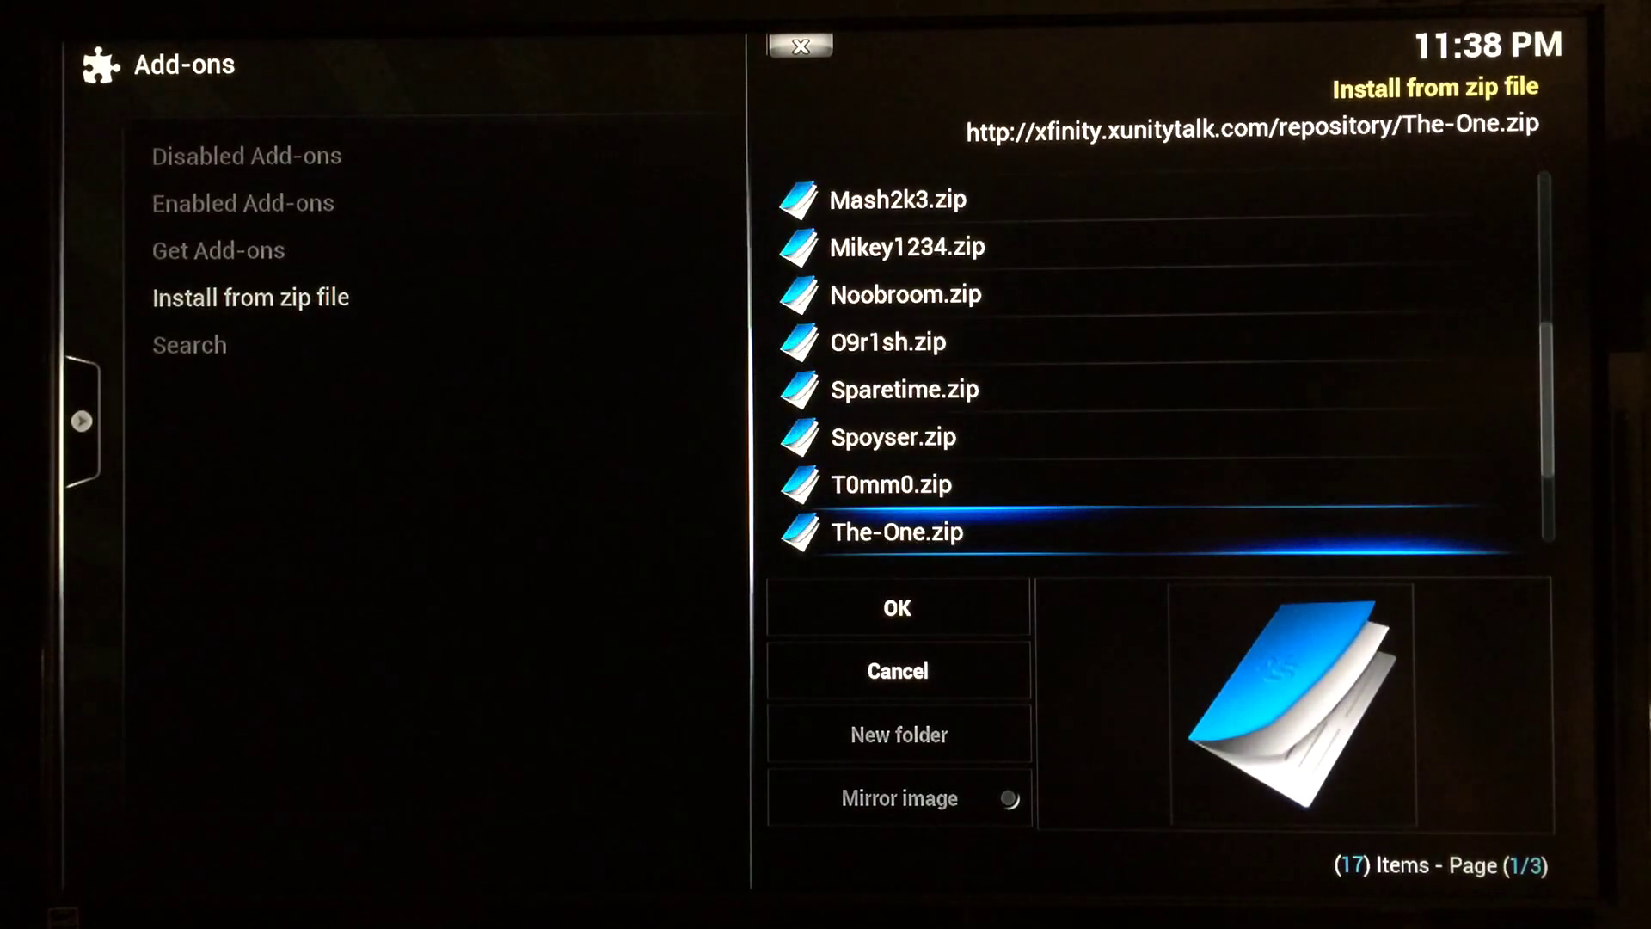
pyautogui.press('Down')
# Back out of the repository folder, the source and the zip browser
pyautogui.press('BackSpace')
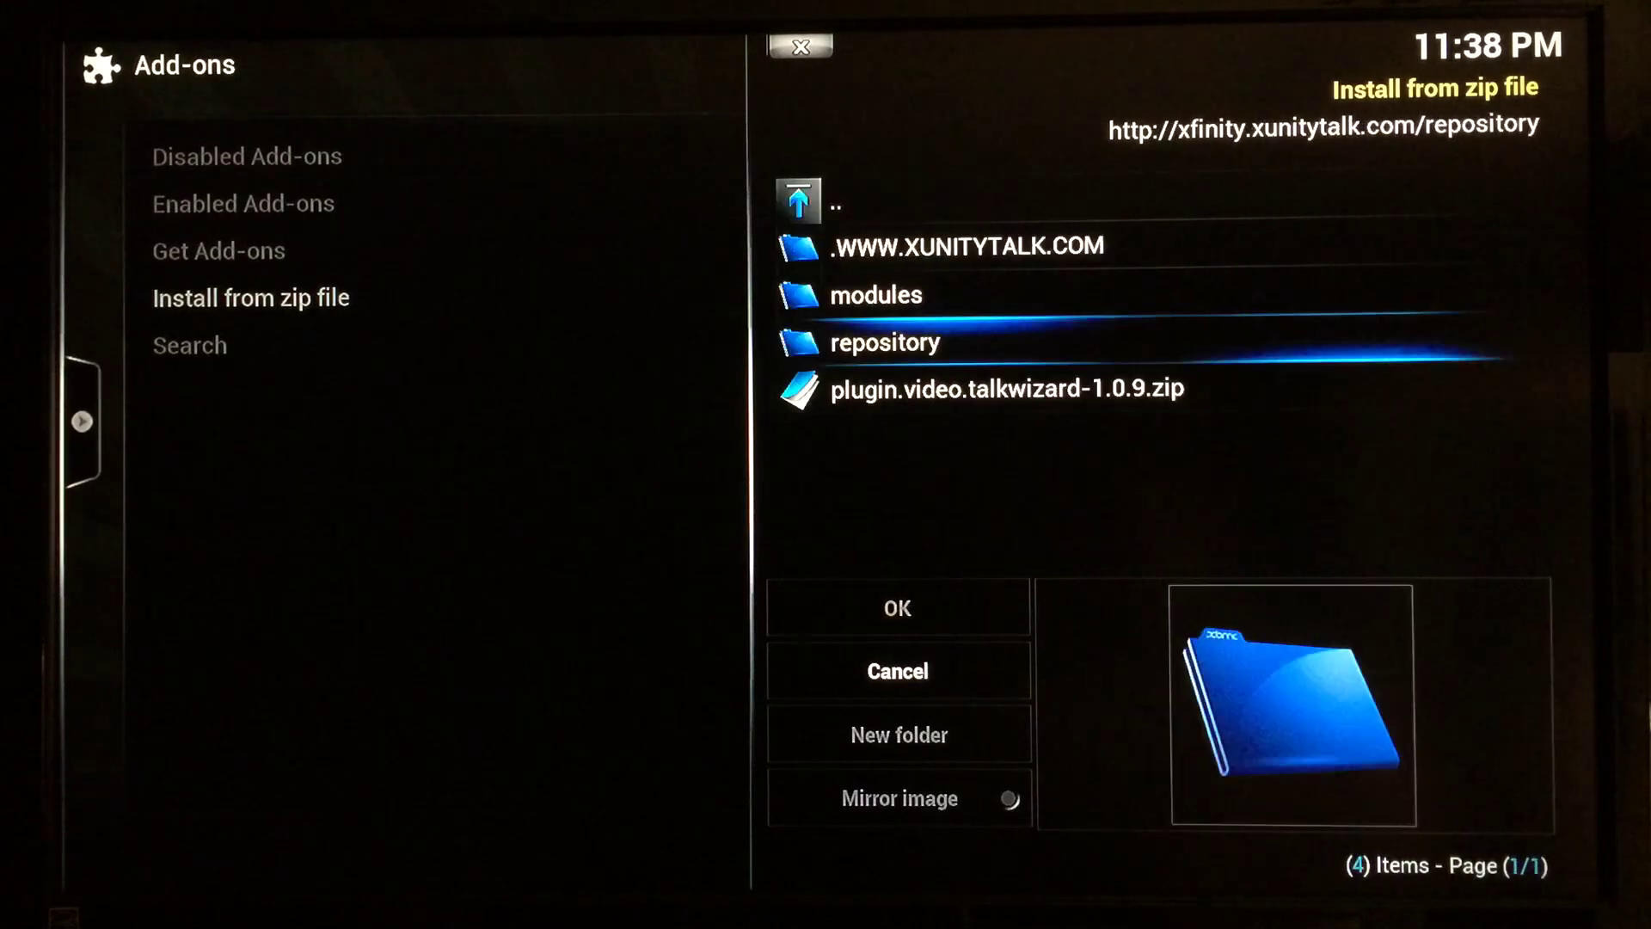
pyautogui.press('BackSpace')
pyautogui.press('BackSpace')
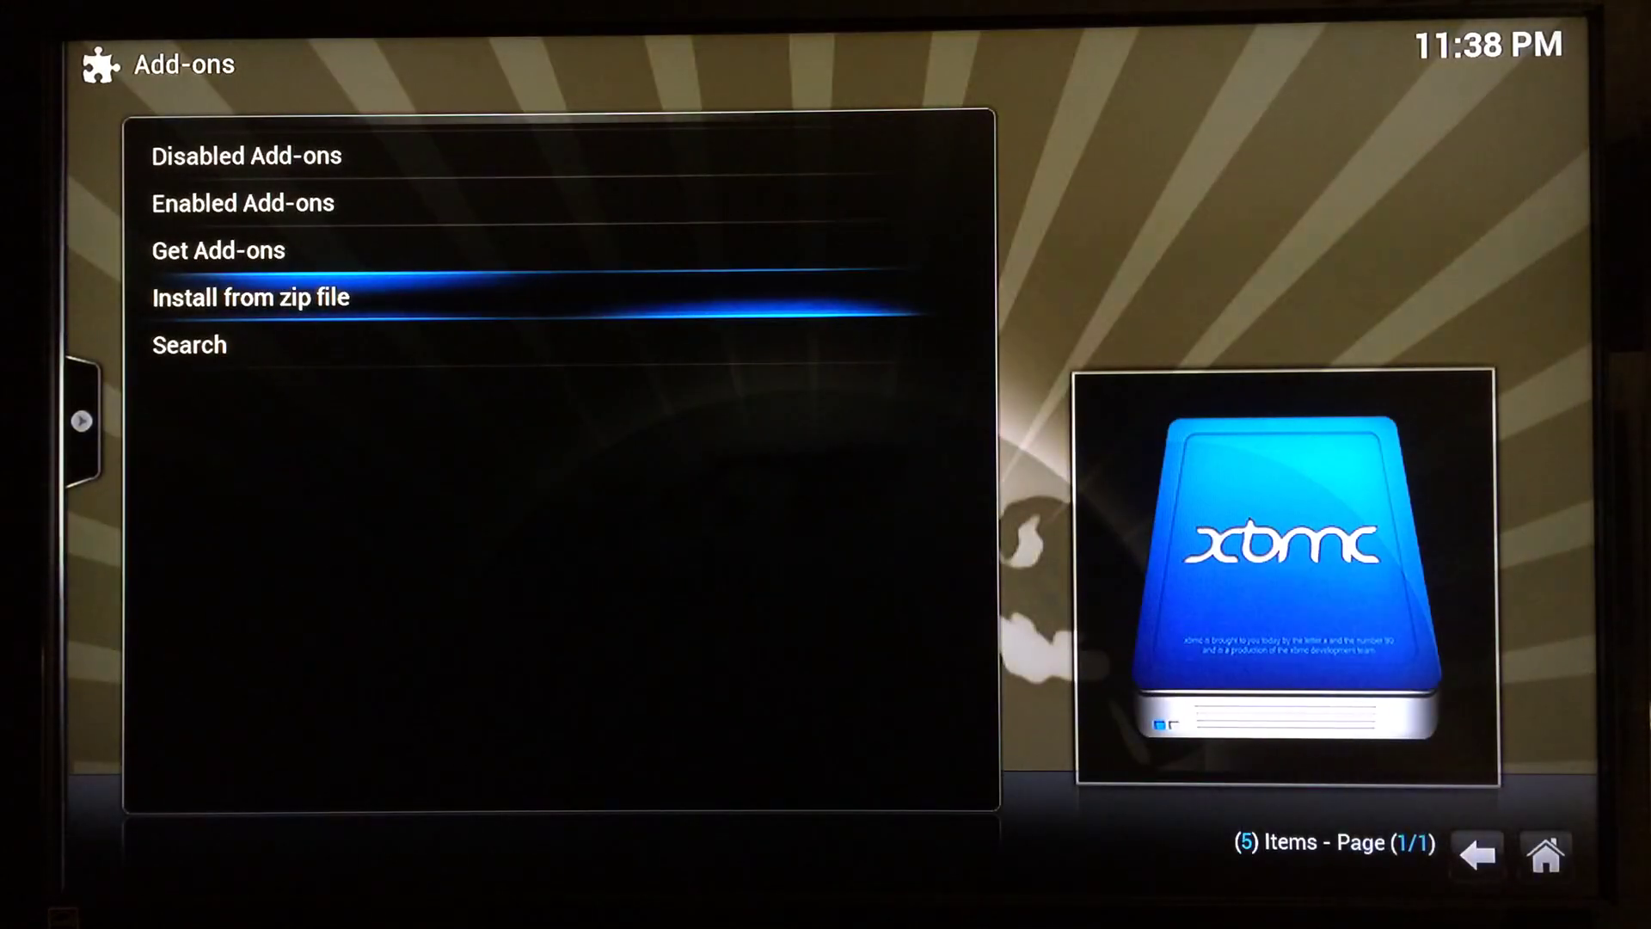
# Back out of the Add-ons list to the main Settings menu
pyautogui.press('BackSpace')
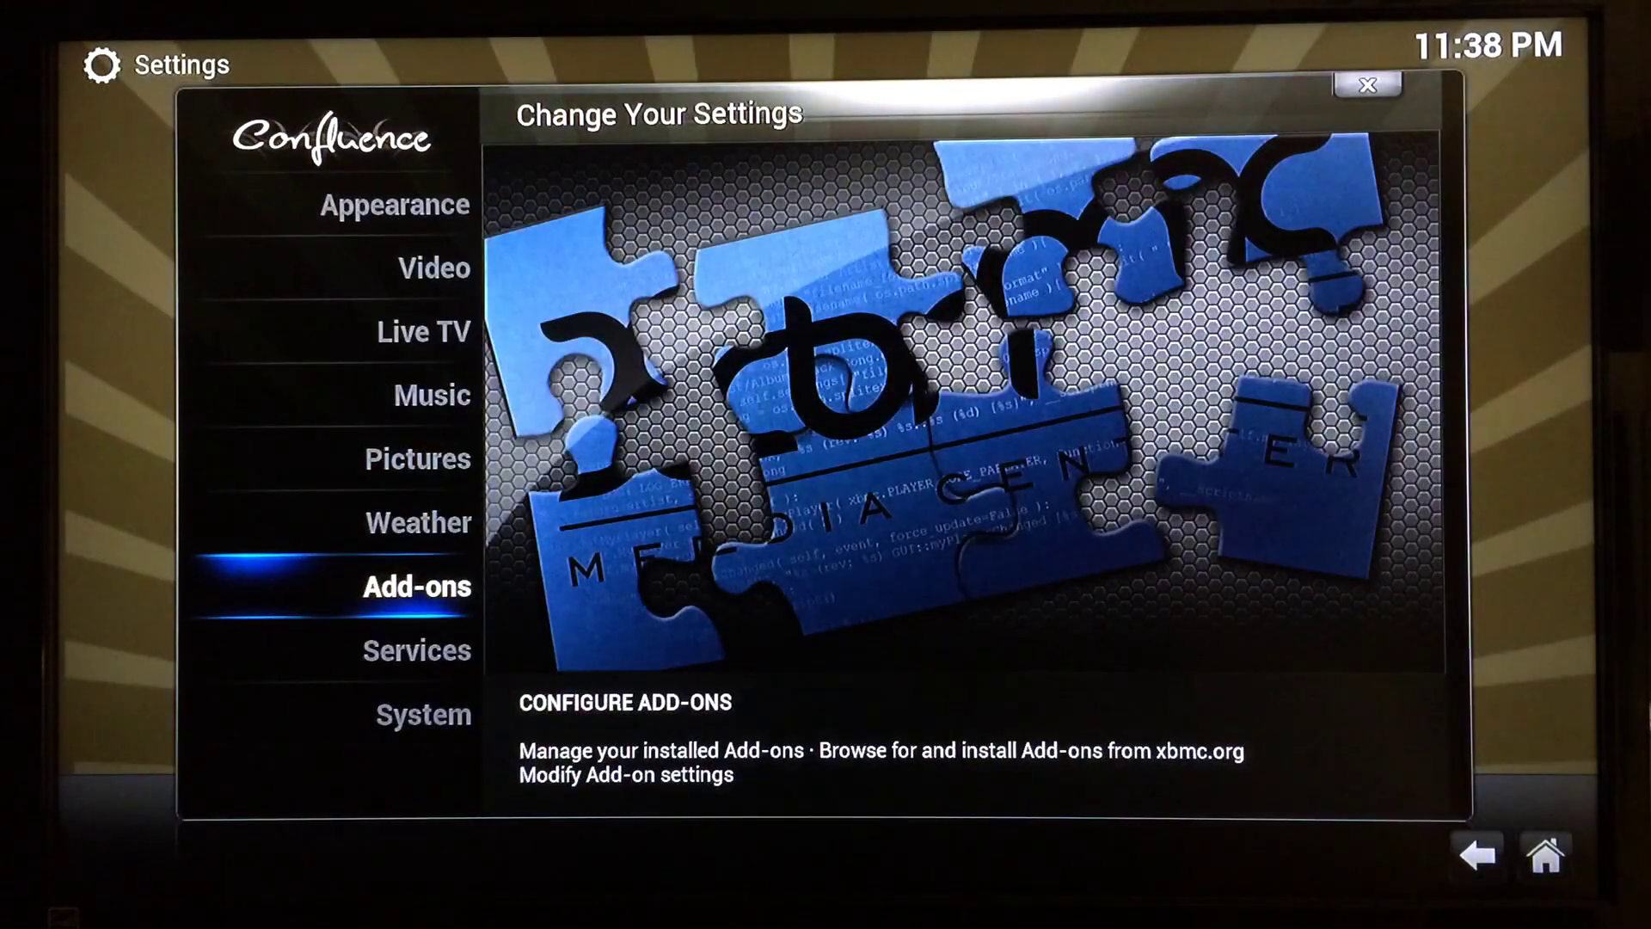
pyautogui.press('BackSpace')
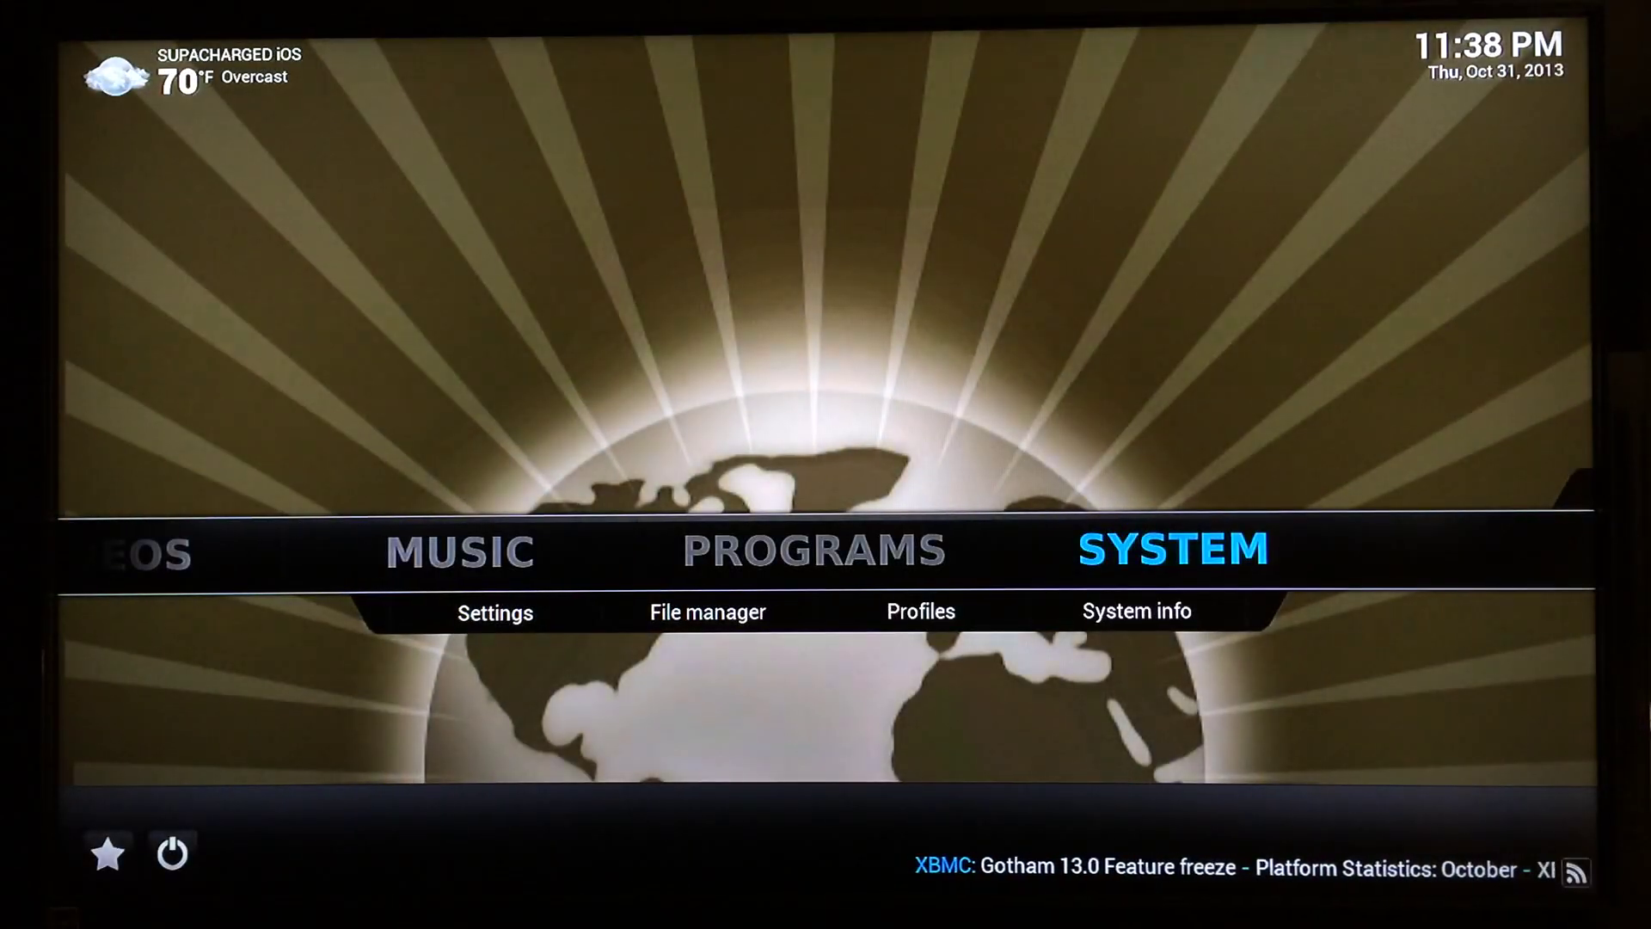